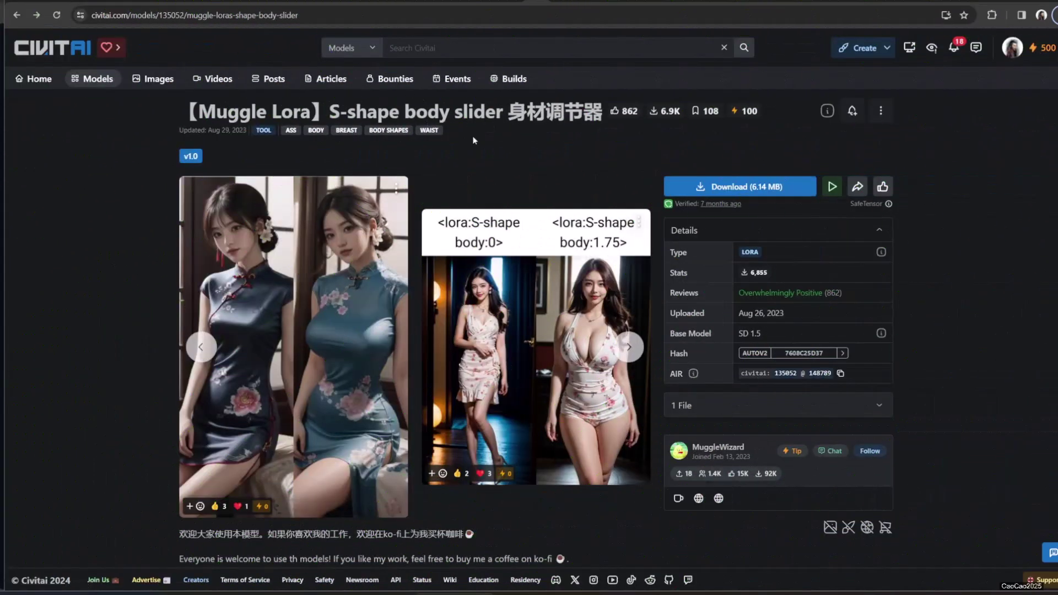
pyautogui.scroll(-2, 450, 355)
pyautogui.scroll(-2, 450, 355)
pyautogui.scroll(-3, 451, 355)
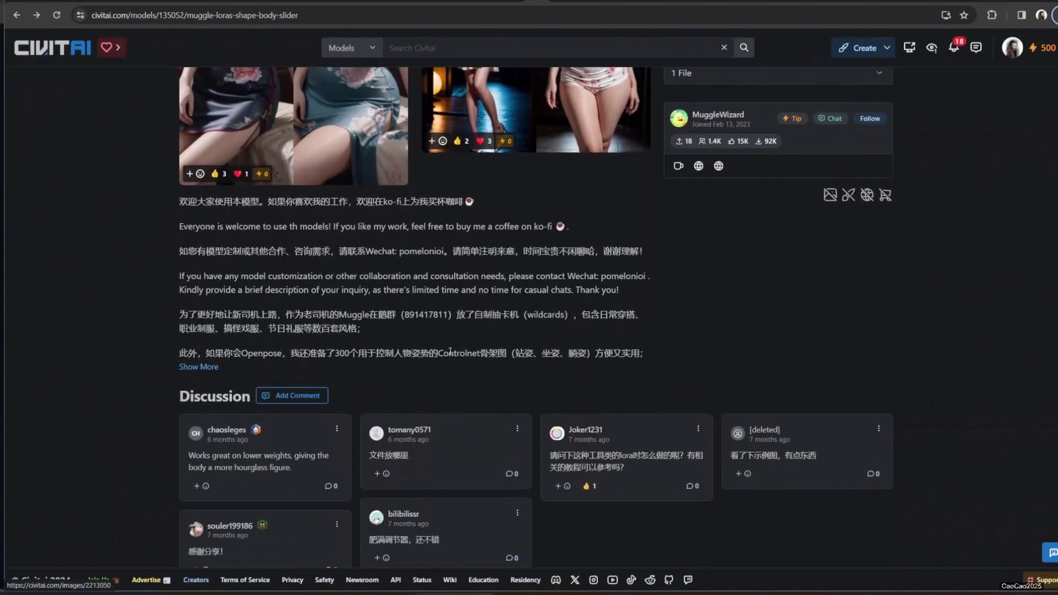
pyautogui.scroll(3, 450, 351)
pyautogui.scroll(2, 496, 353)
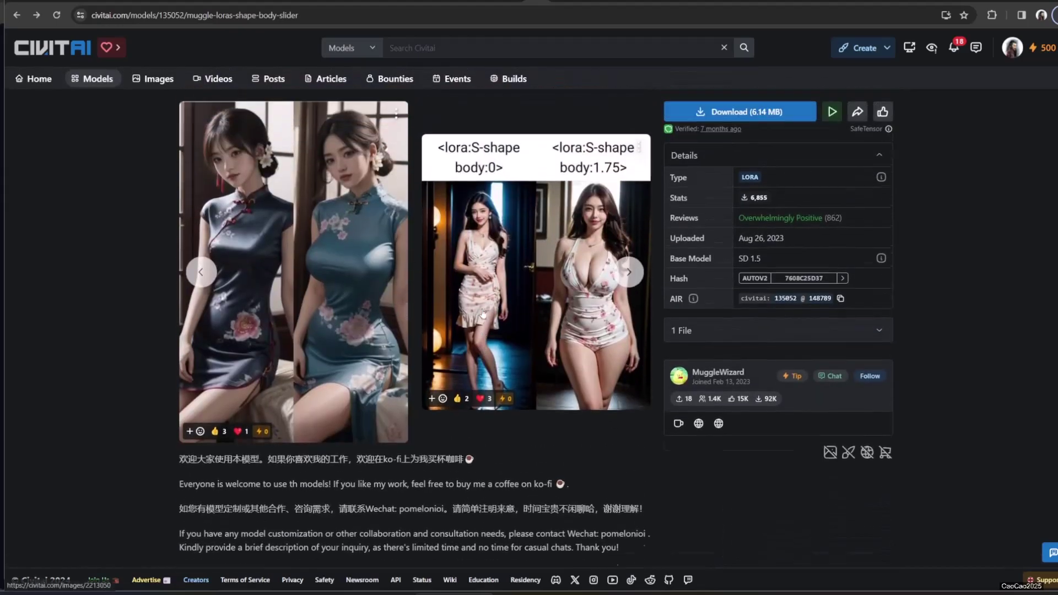
pyautogui.scroll(2, 606, 358)
pyautogui.click(628, 347)
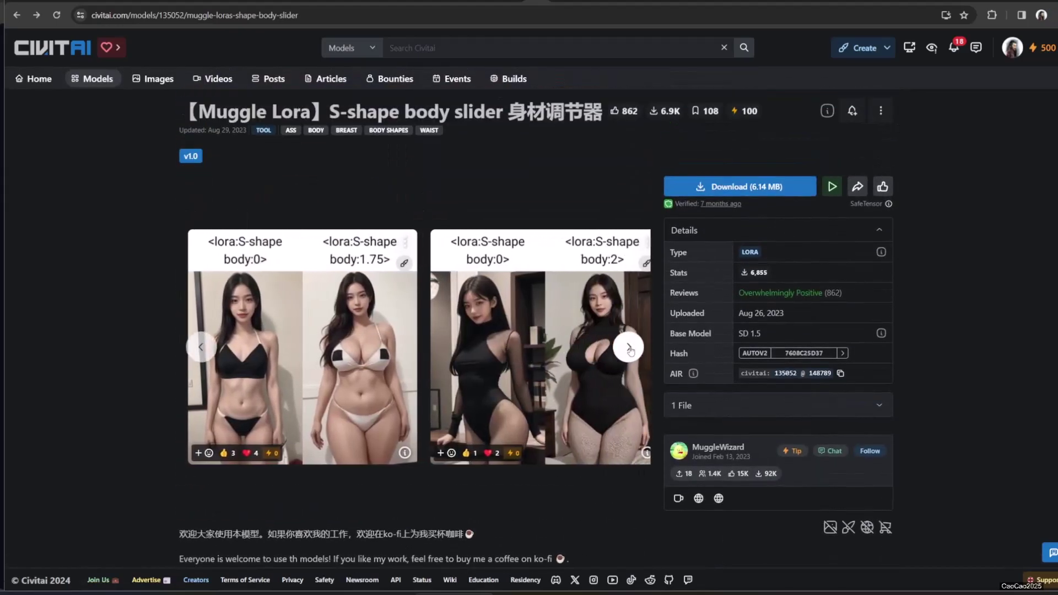
pyautogui.click(628, 347)
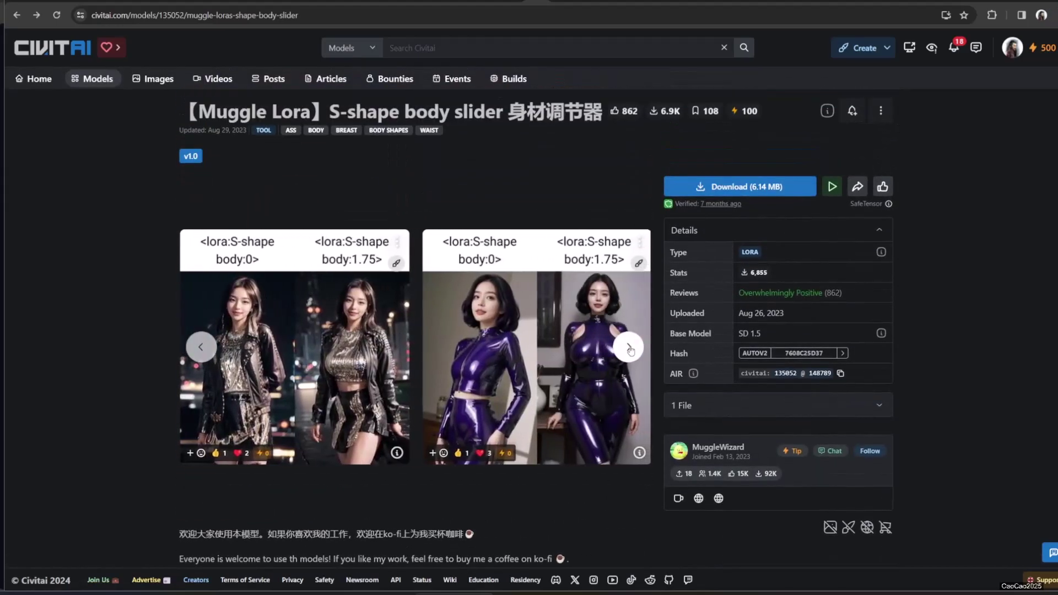
pyautogui.click(629, 347)
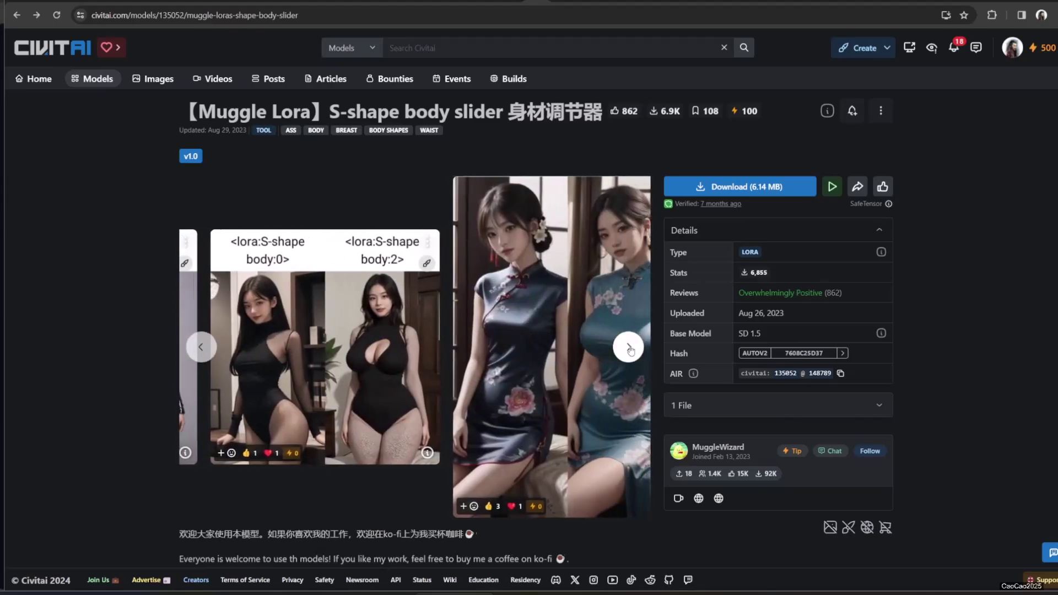
pyautogui.click(628, 347)
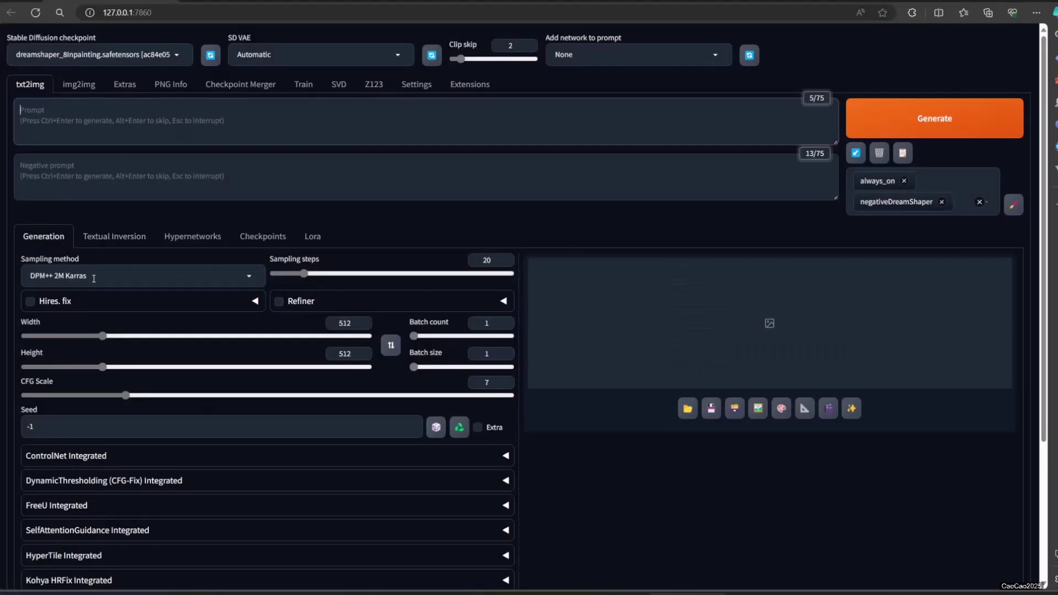
# Step: Set the sampler to DPM++ SDE Karras and the height to 768
pyautogui.click(92, 276)
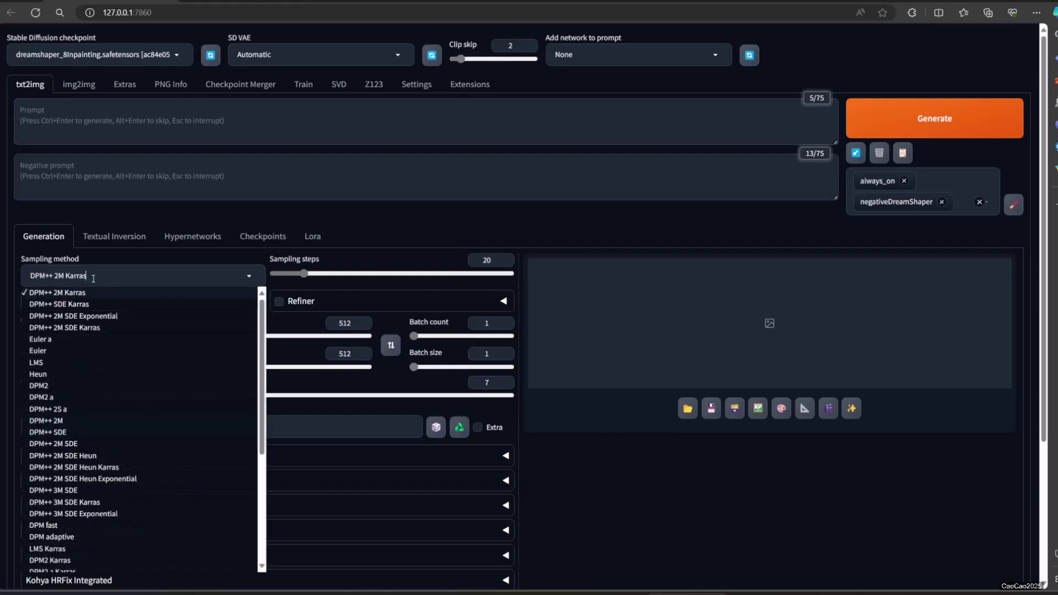
pyautogui.click(80, 306)
pyautogui.doubleClick(346, 353)
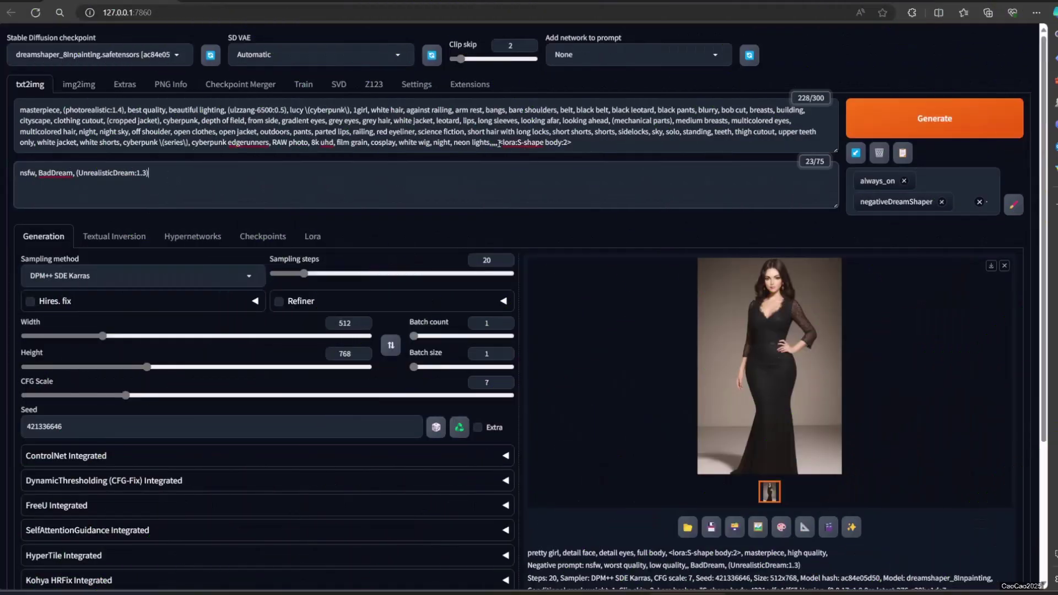
# Step: Tidy the cyberpunk prompt ending in <lora:S-shape body:0> and generate the image
pyautogui.moveTo(499, 143); pyautogui.dragTo(671, 151)
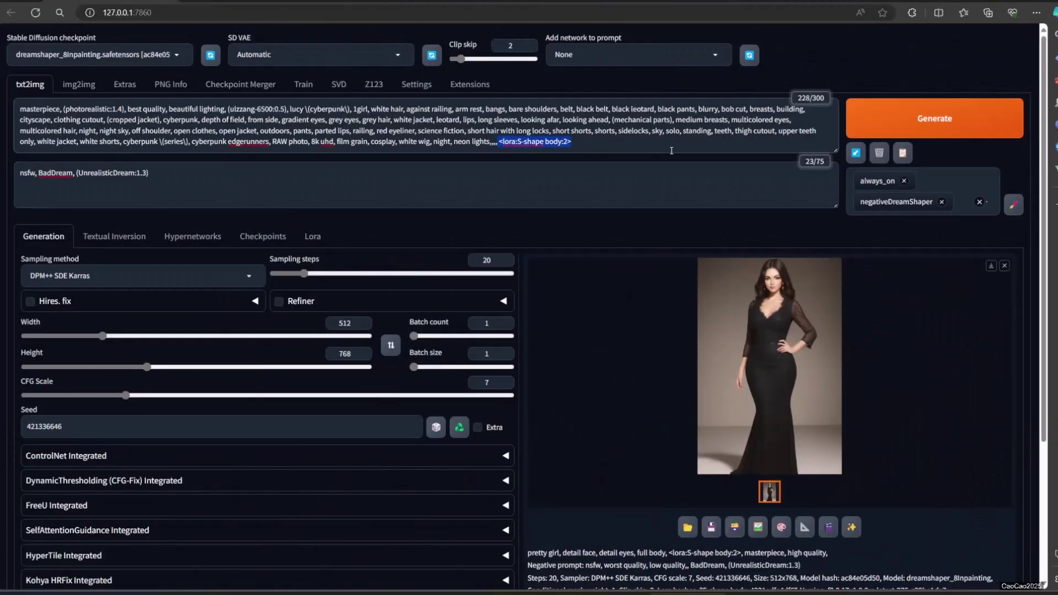
pyautogui.click(491, 143)
pyautogui.press('Delete')
pyautogui.press('Delete')
pyautogui.press('Delete')
pyautogui.press('Delete')
pyautogui.write('0')
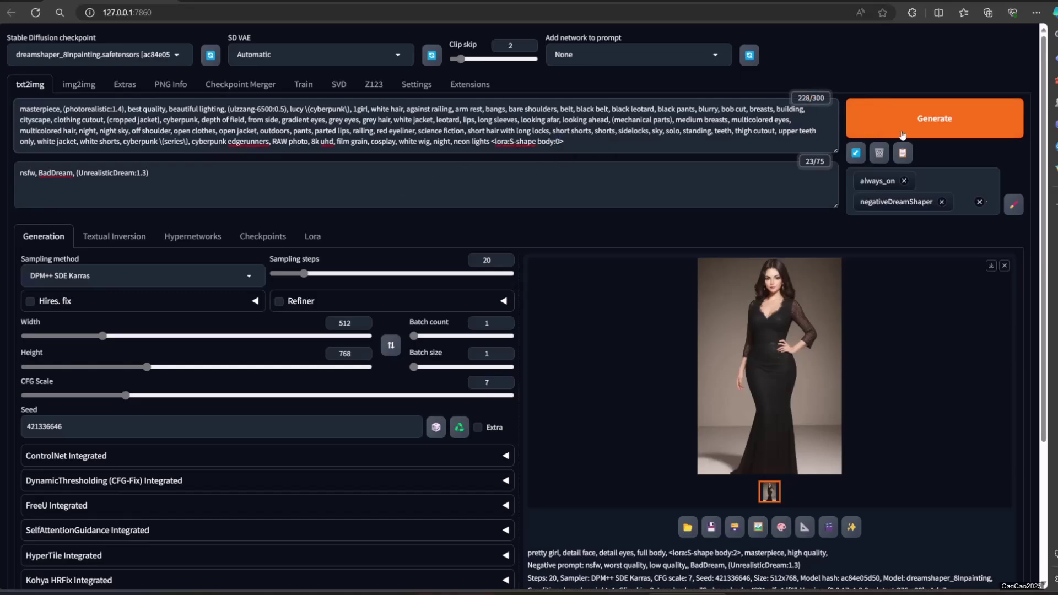
pyautogui.click(953, 123)
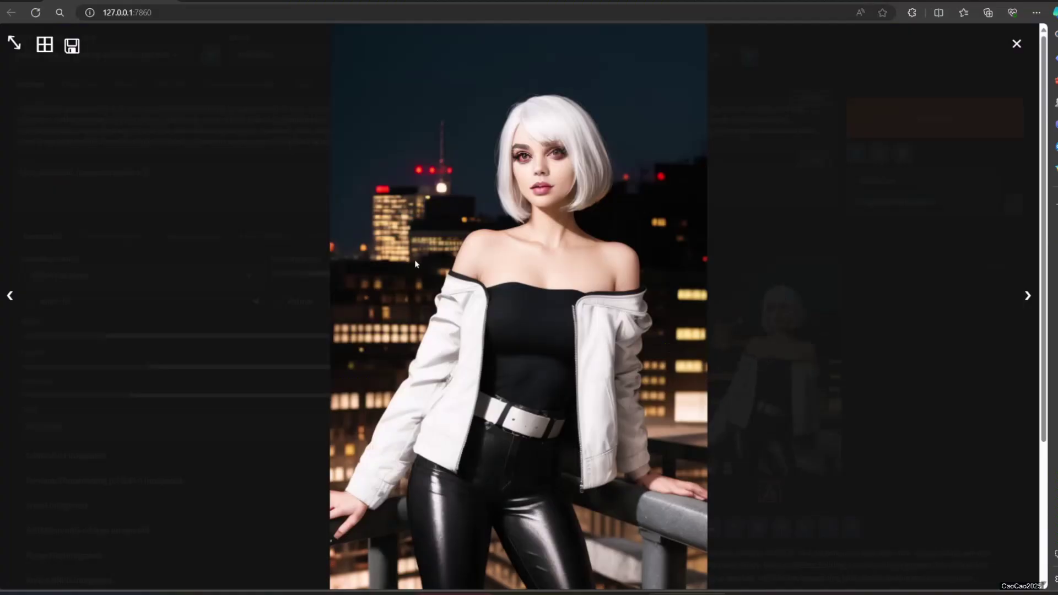
# Step: Change the prompt's S-shape LoRA weight to 0.5 and generate the rooftop portrait
pyautogui.click(761, 283)
pyautogui.click(571, 142)
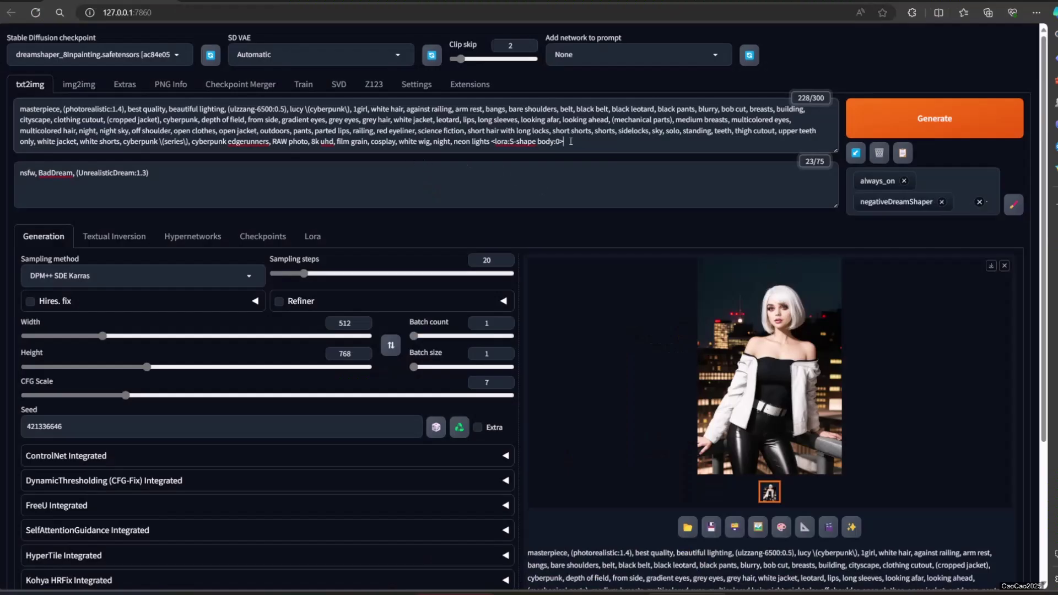
pyautogui.write('5')
pyautogui.click(937, 118)
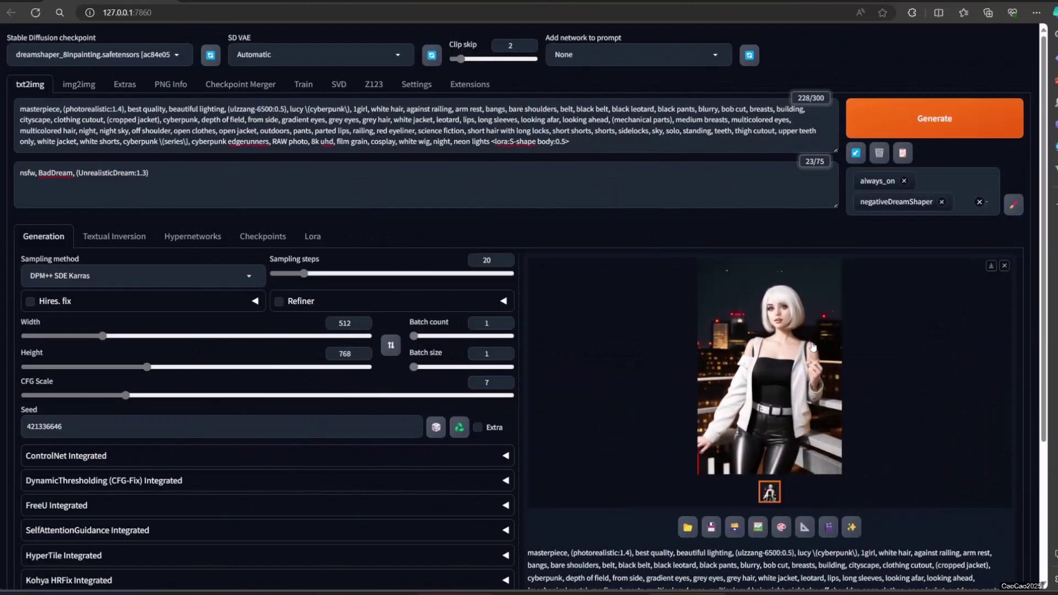
# Step: Inspect the weight-0.5 result and clear the 0.5 weight from the prompt
pyautogui.click(811, 346)
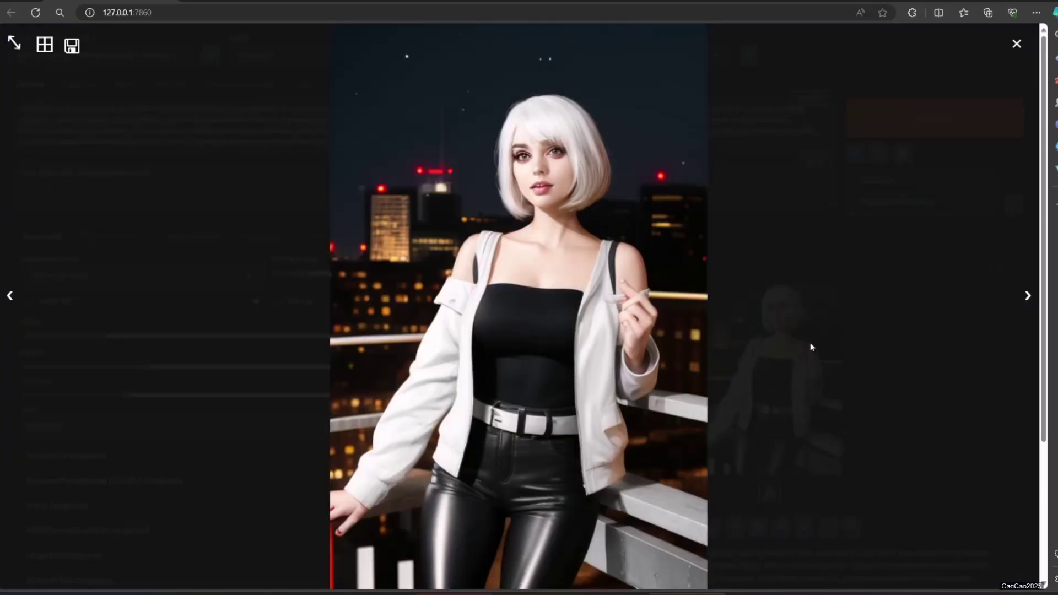
pyautogui.click(824, 313)
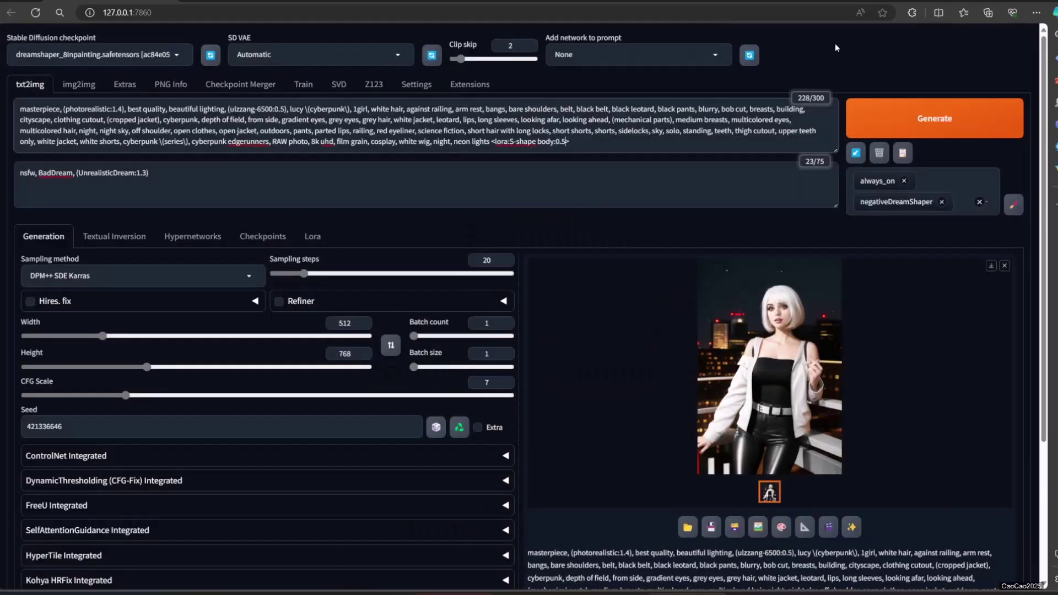
pyautogui.press('BackSpace')
pyautogui.press('BackSpace')
pyautogui.press('BackSpace')
# Step: Generate the portrait at LoRA weight 1 and inspect it full size
pyautogui.write('1')
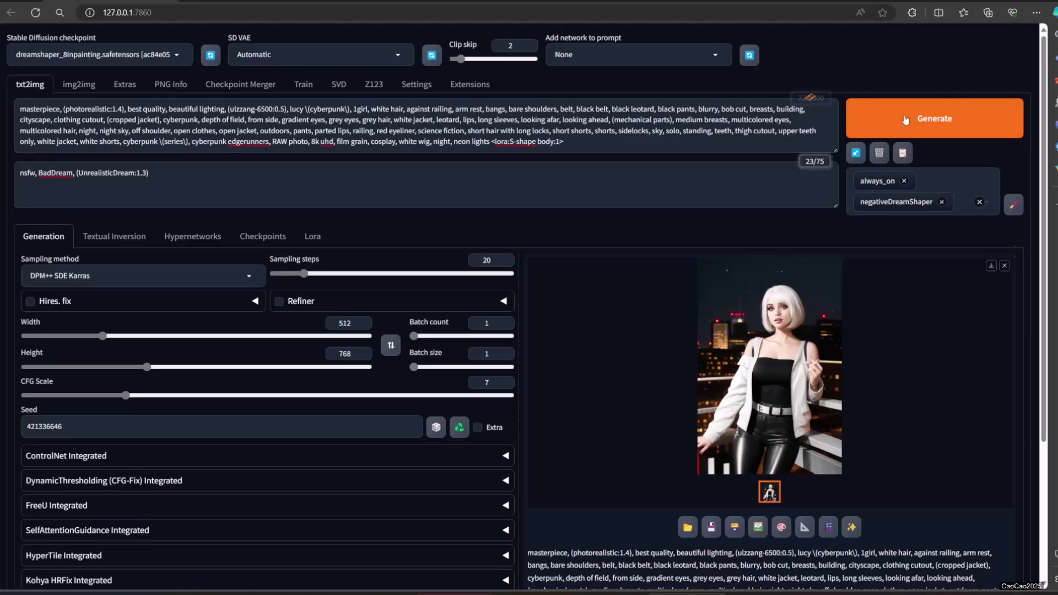
pyautogui.click(905, 120)
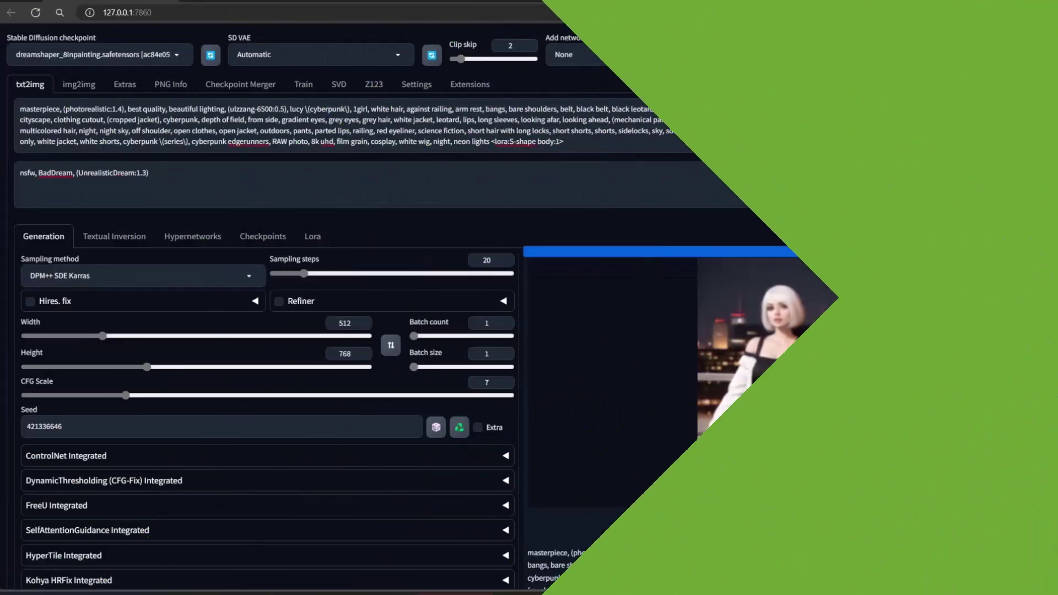
pyautogui.click(778, 364)
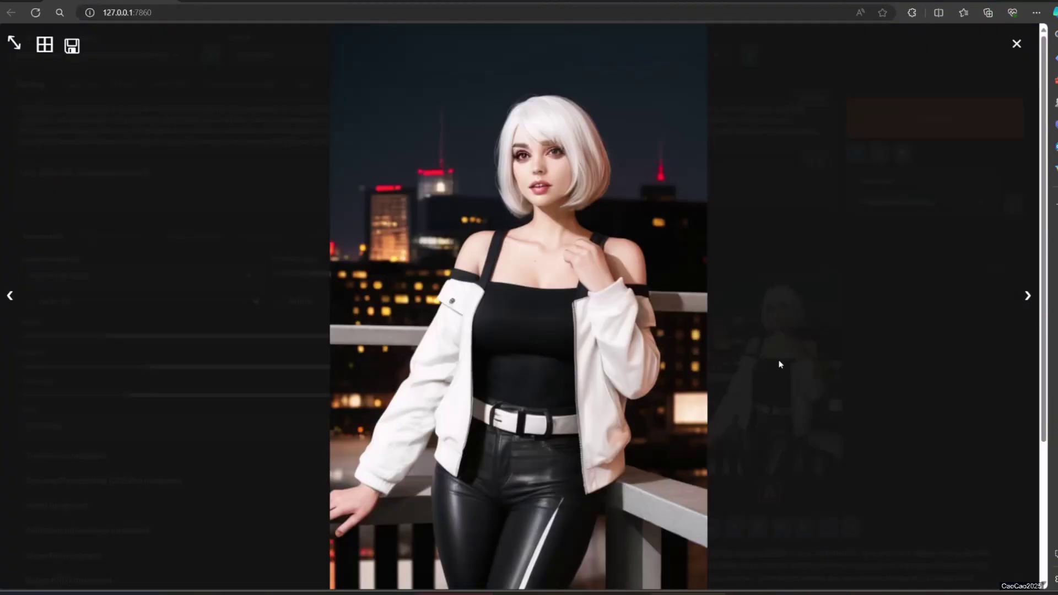
pyautogui.click(877, 424)
# Step: Generate the portrait at LoRA weight 1.5 and inspect the result
pyautogui.click(579, 144)
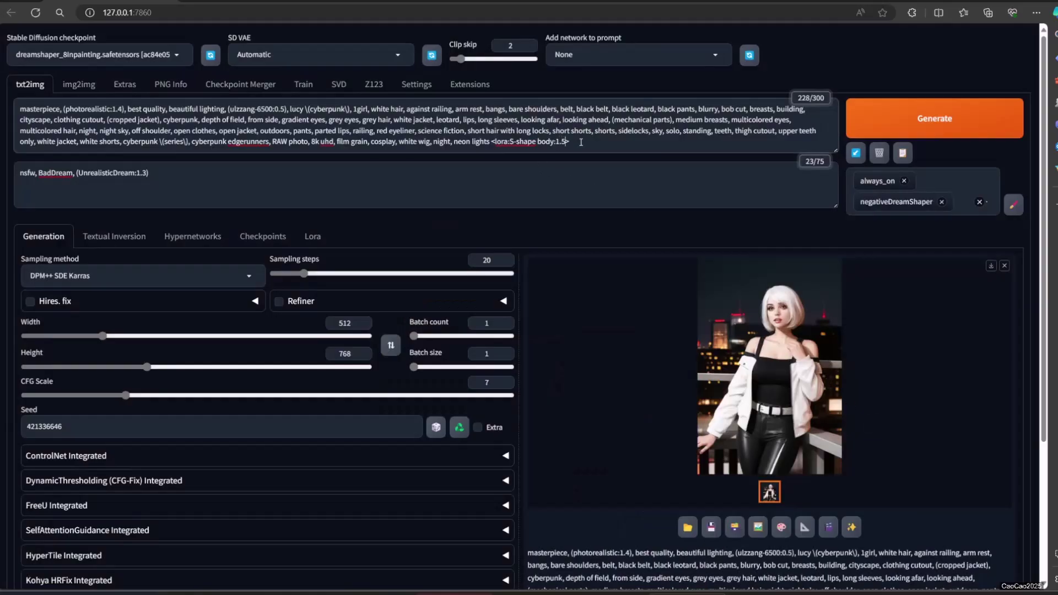
pyautogui.click(934, 119)
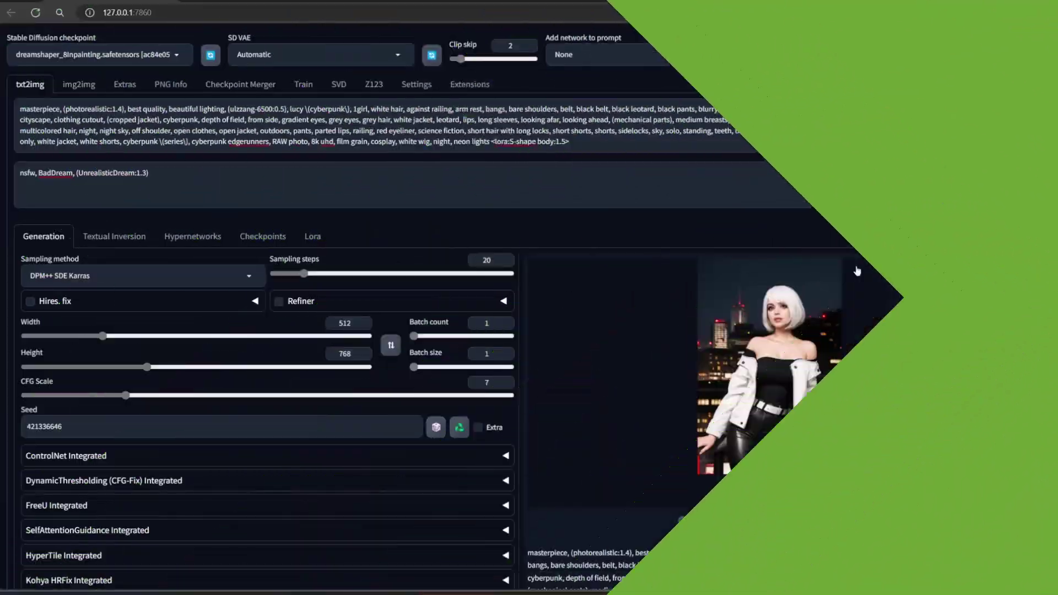
pyautogui.click(760, 313)
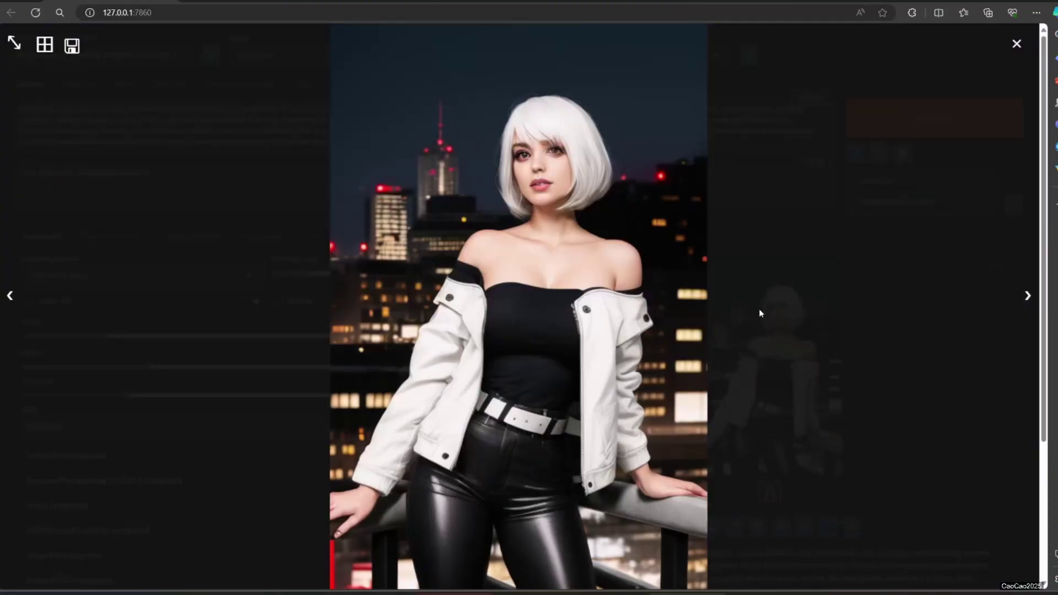
pyautogui.click(857, 377)
# Step: Replace the 1.5 weight with 2 in the prompt and generate
pyautogui.click(599, 146)
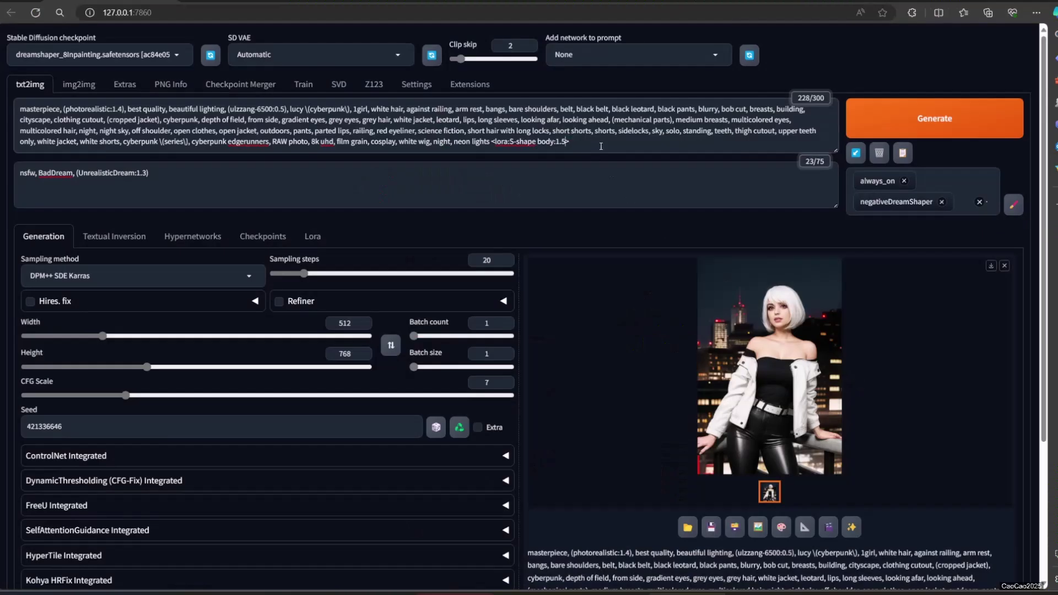
pyautogui.press('BackSpace')
pyautogui.press('BackSpace')
pyautogui.press('BackSpace')
pyautogui.write('2')
pyautogui.click(925, 120)
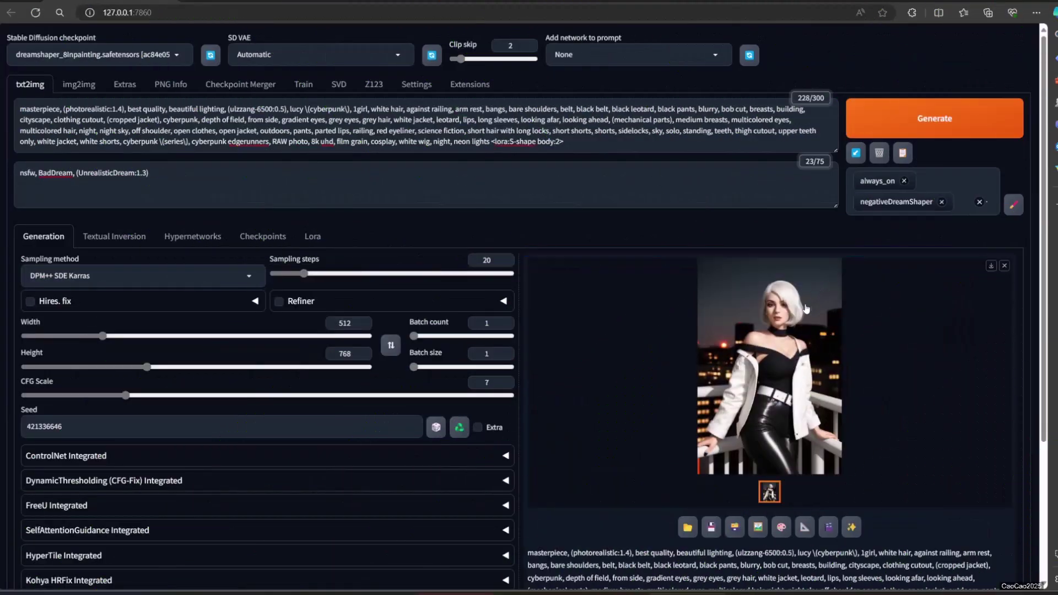
# Step: Review the weight-2 result and edit the LoRA weight to 2.5
pyautogui.click(805, 308)
pyautogui.click(838, 325)
pyautogui.click(592, 145)
pyautogui.press('Left')
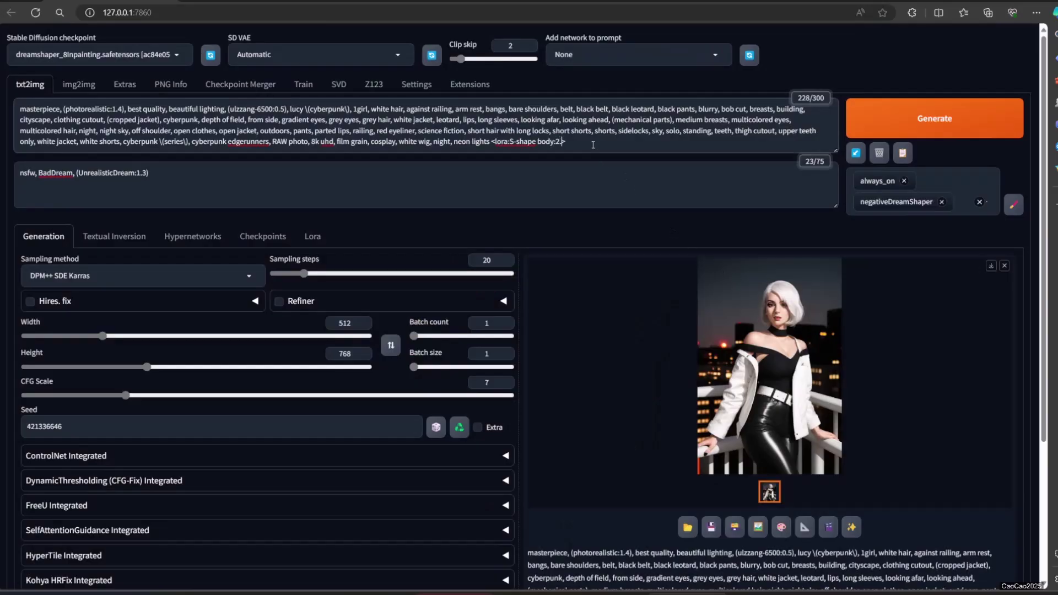
pyautogui.write('5')
# Step: Zoom in to verify the 2.5 weight, restore the zoom, and generate
pyautogui.hotkey('ctrl', '+')
pyautogui.hotkey('ctrl', '+')
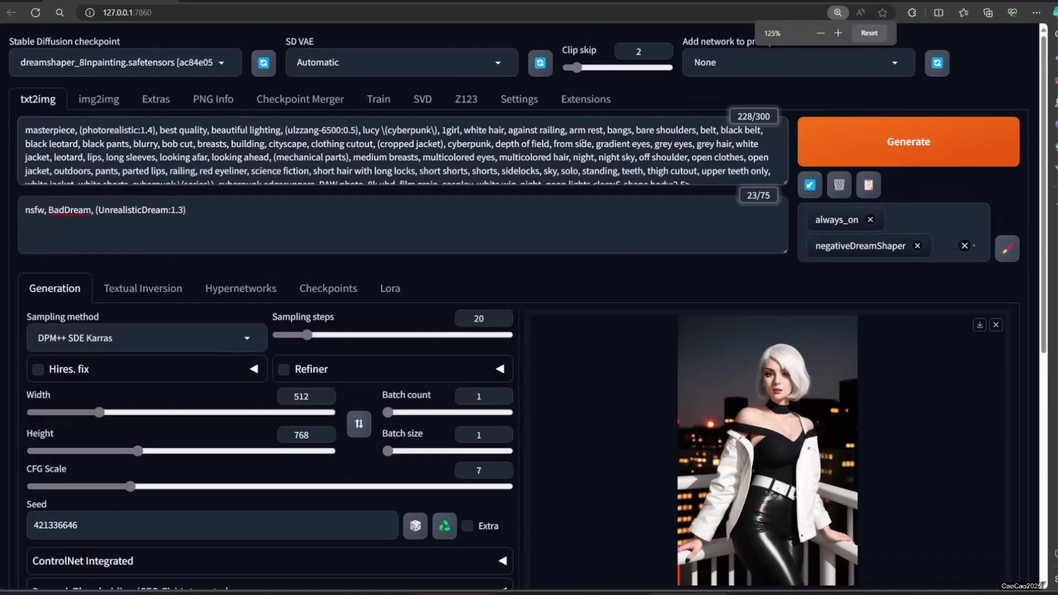
pyautogui.scroll(-1, 582, 143)
pyautogui.scroll(-2, 633, 110)
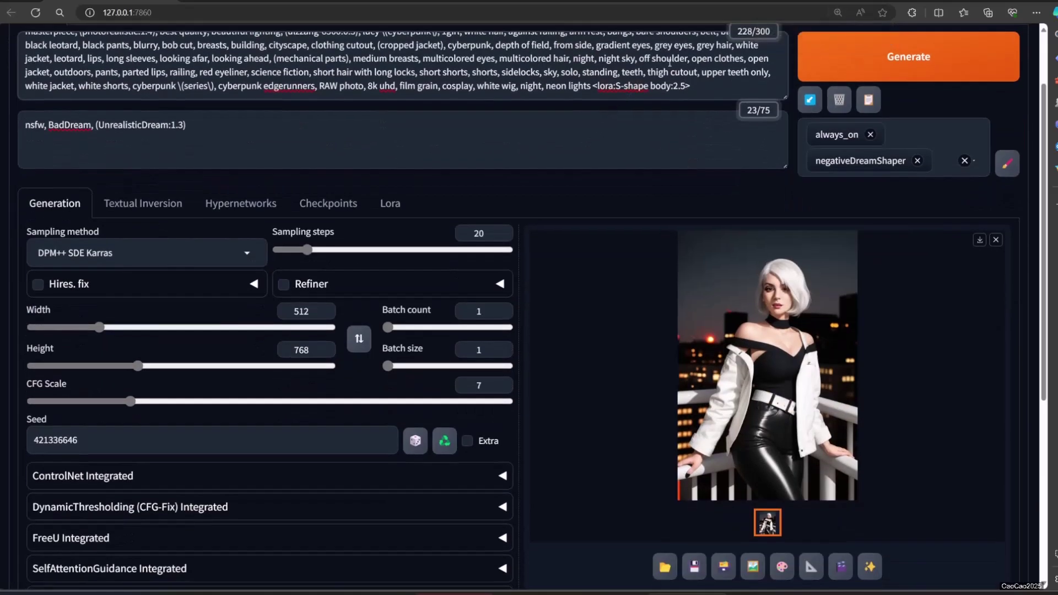
pyautogui.hotkey('ctrl', '-')
pyautogui.hotkey('ctrl', '-')
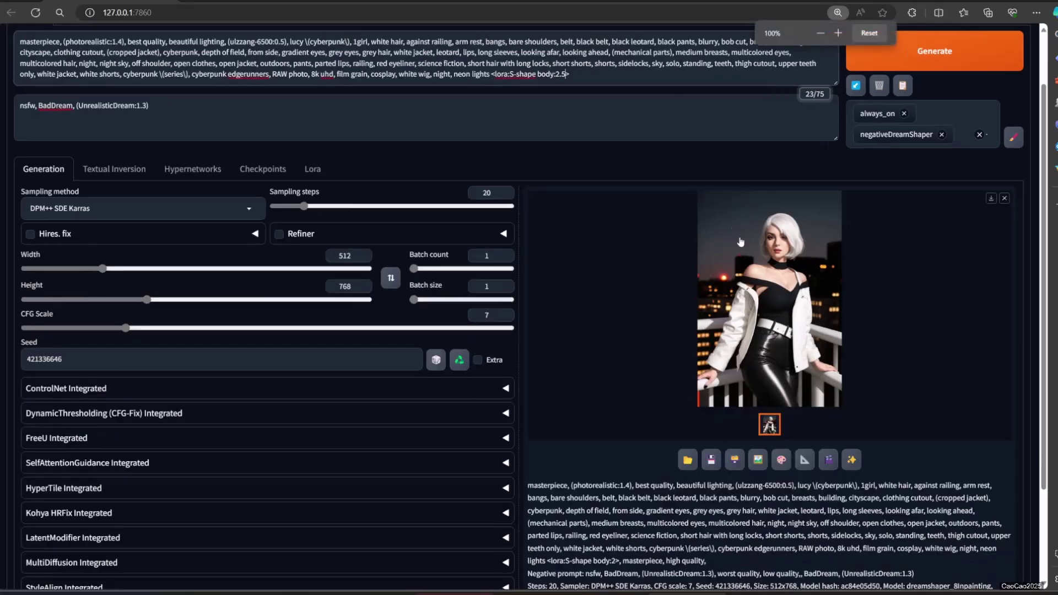
pyautogui.hotkey('ctrl', '+')
pyautogui.click(917, 128)
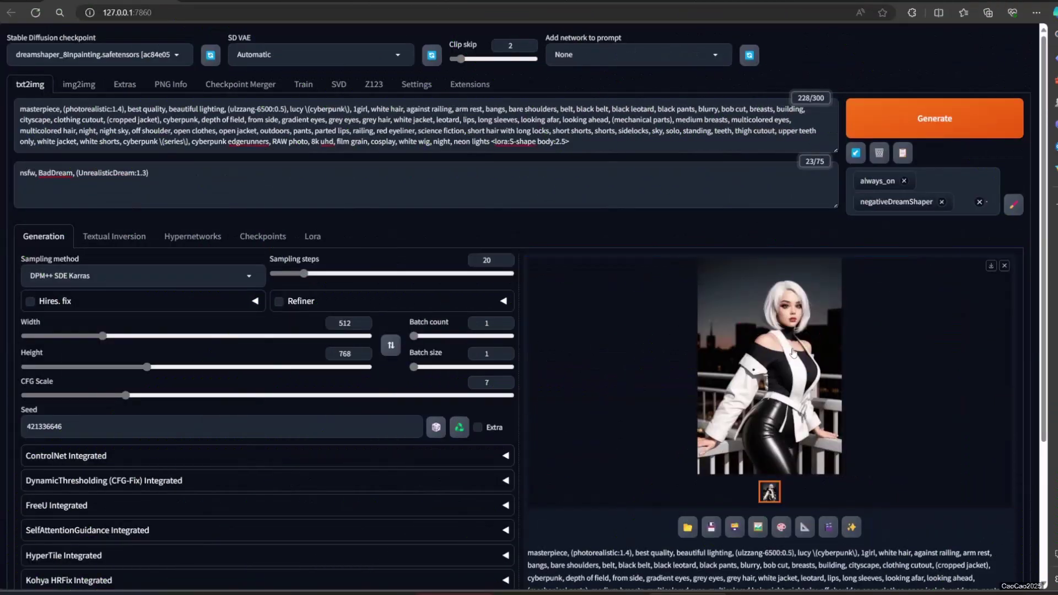
# Step: Review the 2.5 result and change the LoRA weight to 3 for the next render
pyautogui.click(793, 351)
pyautogui.click(893, 367)
pyautogui.hotkey('ctrl', 'shift', 'Left')
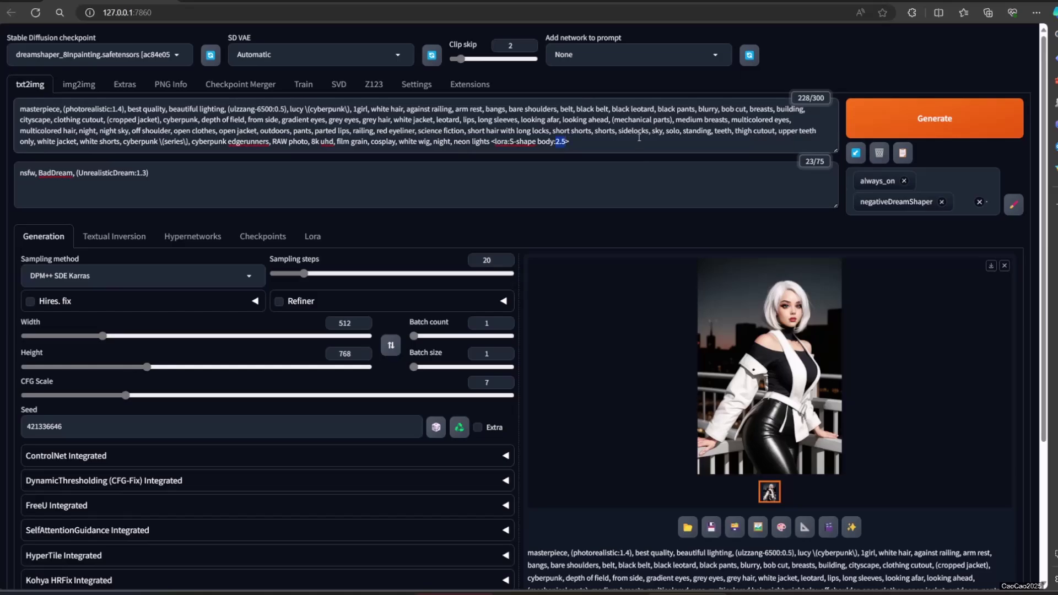
pyautogui.write('3')
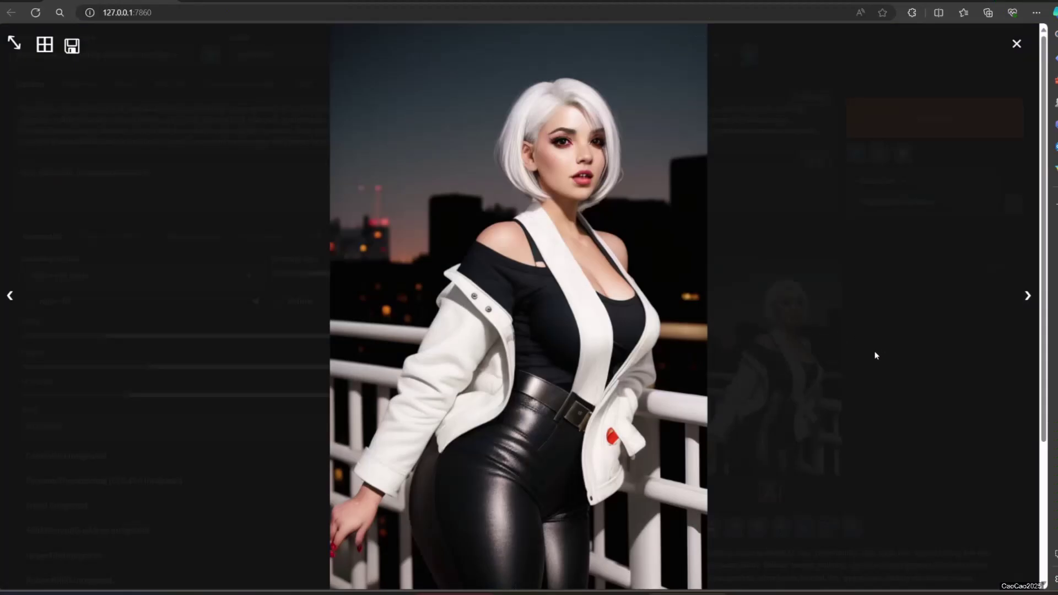
pyautogui.click(869, 356)
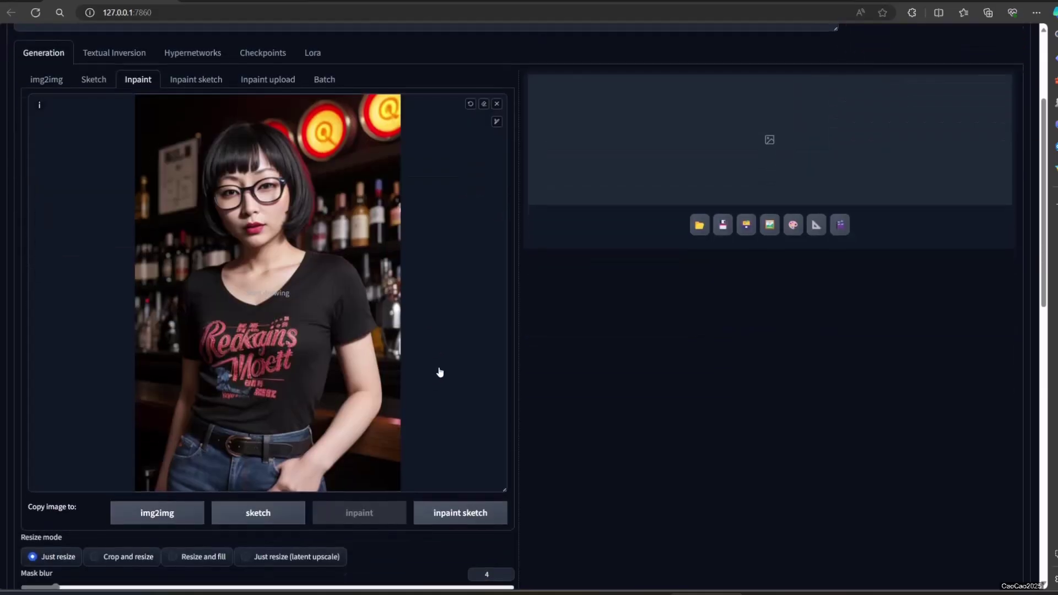
# Step: Set the inpaint height to 768 and the sampler to DPM++ SDE Karras
pyautogui.scroll(-3, 439, 371)
pyautogui.scroll(-3, 406, 378)
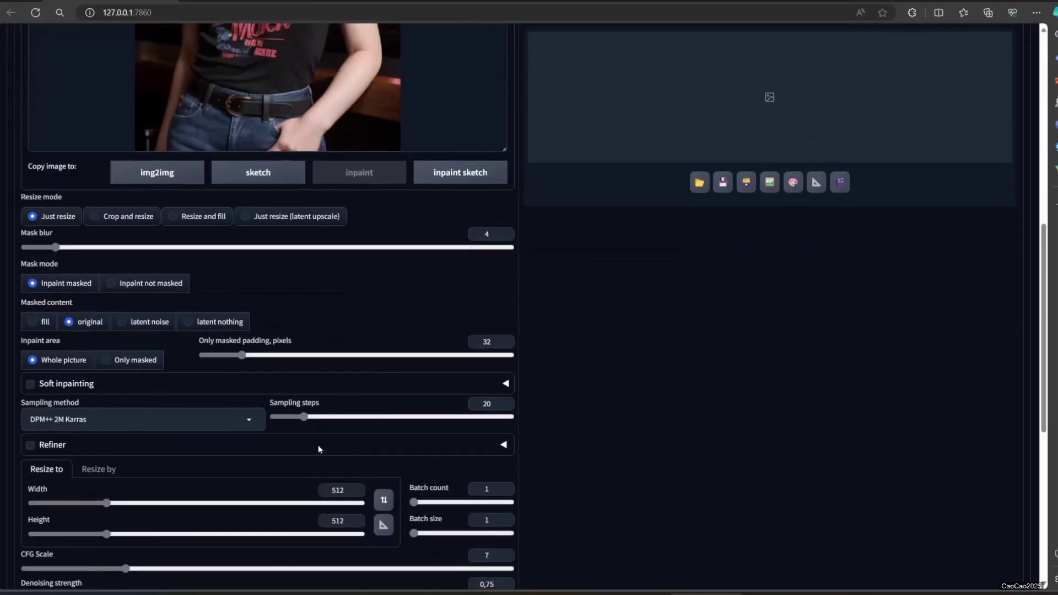
pyautogui.click(383, 525)
pyautogui.click(172, 420)
pyautogui.scroll(3, 172, 420)
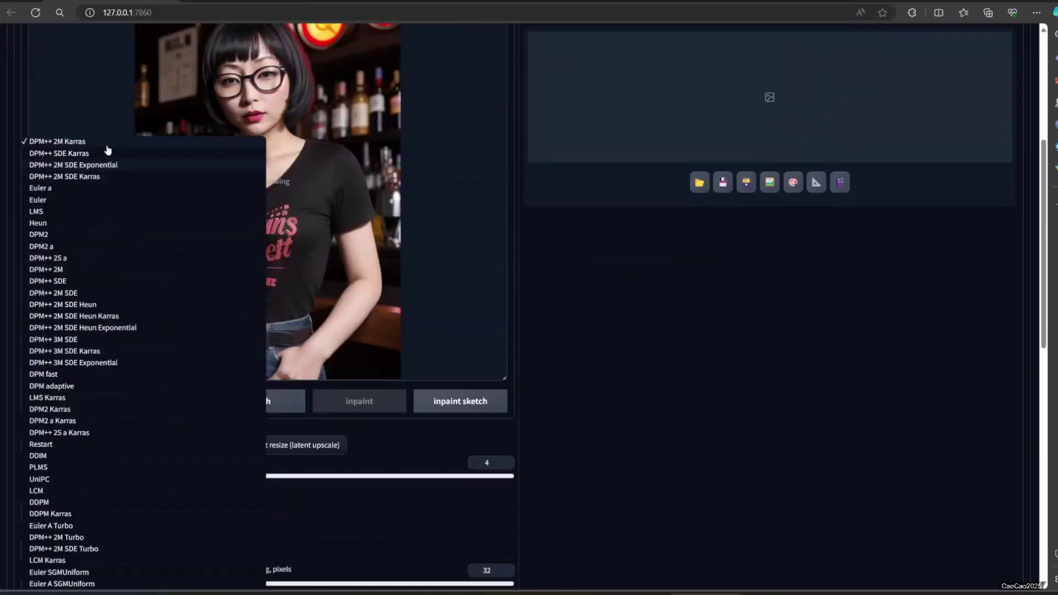
pyautogui.scroll(2, 82, 220)
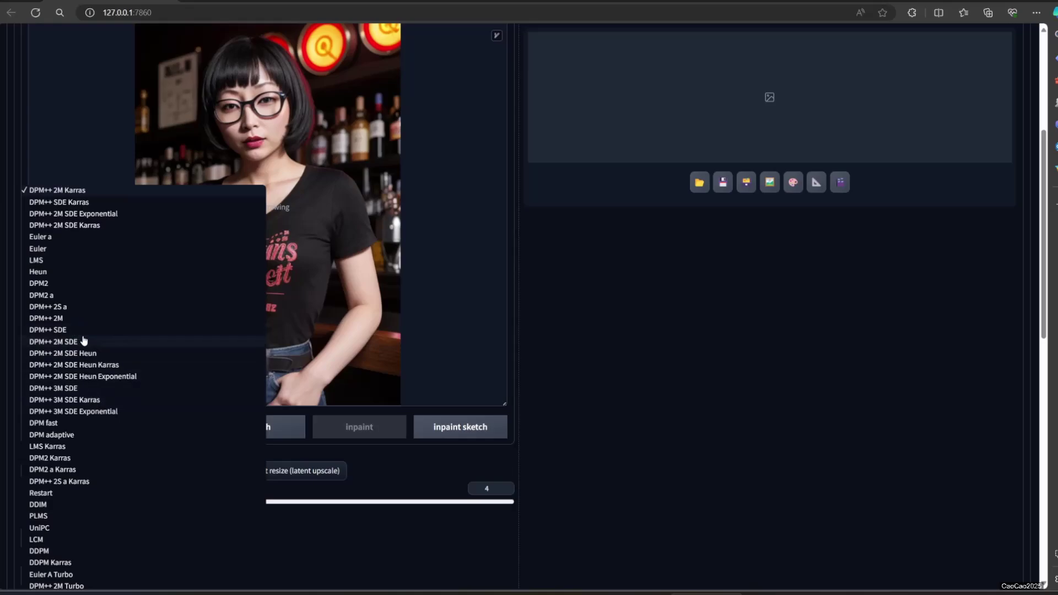
pyautogui.click(90, 203)
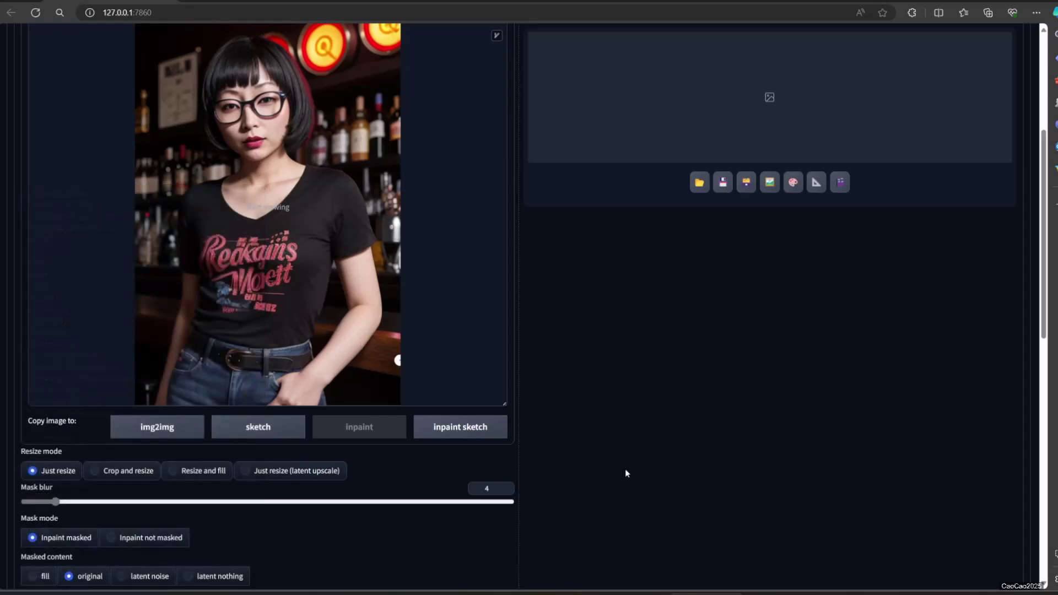
# Step: Set the inpaint area to Only masked
pyautogui.scroll(-3, 625, 470)
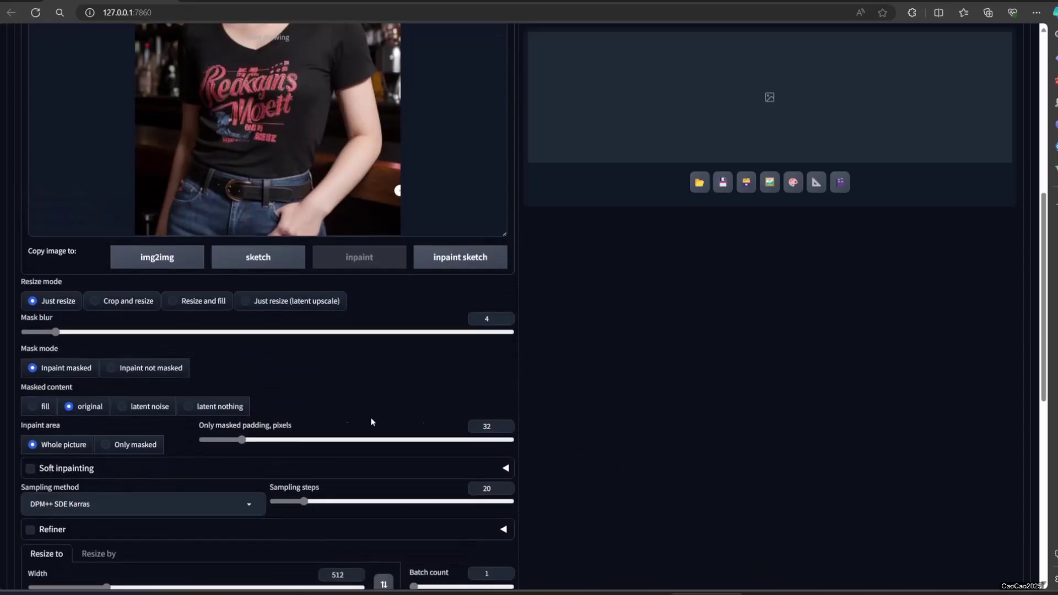
pyautogui.click(140, 446)
pyautogui.scroll(-5, 547, 410)
pyautogui.scroll(5, 546, 410)
pyautogui.scroll(8, 546, 410)
# Step: Enter the <lora:S-shape body:2> prompt, paste the BadDream negative prompt, and select the weight
pyautogui.click(86, 120)
pyautogui.write('<lora:S-shape body:2>')
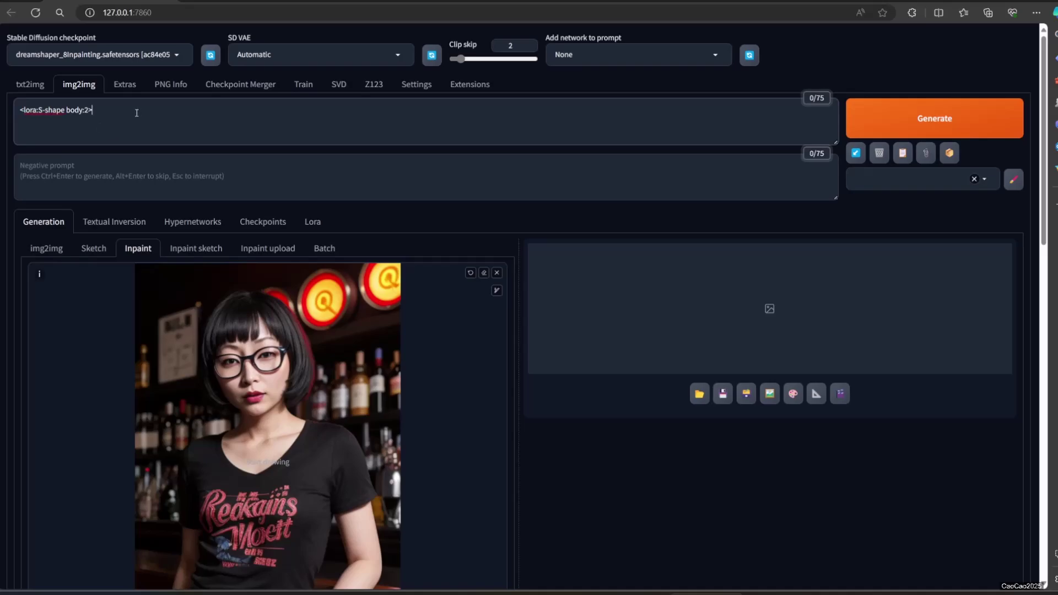
pyautogui.write(' m')
pyautogui.write('asterpeice')
pyautogui.write(' low q')
pyautogui.write('gh quality')
pyautogui.write(',')
pyautogui.click(484, 185)
pyautogui.write('BadDream, (UnrealisticDream:1.3)')
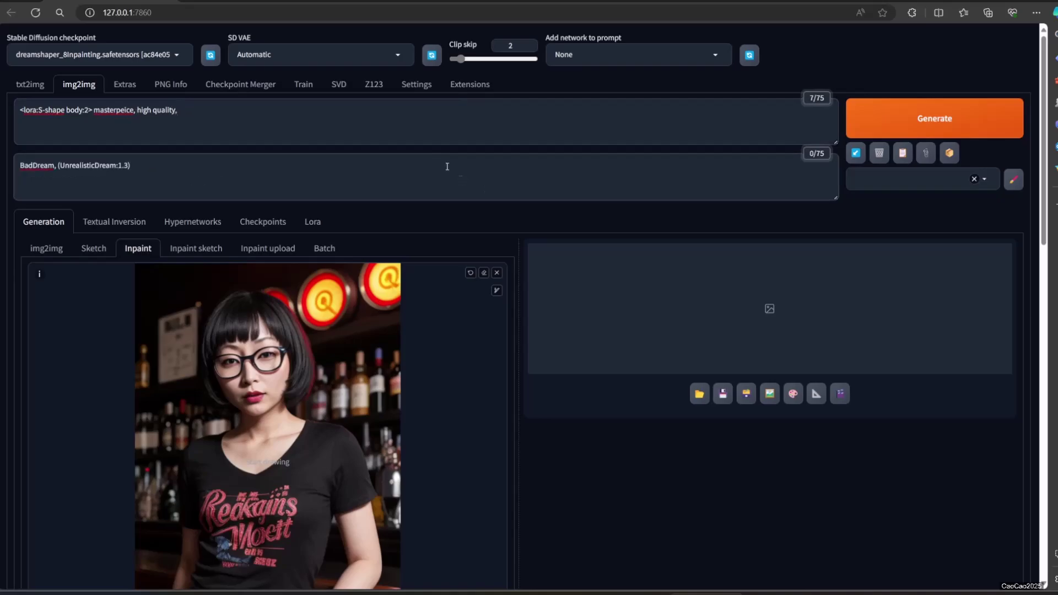
pyautogui.click(83, 112)
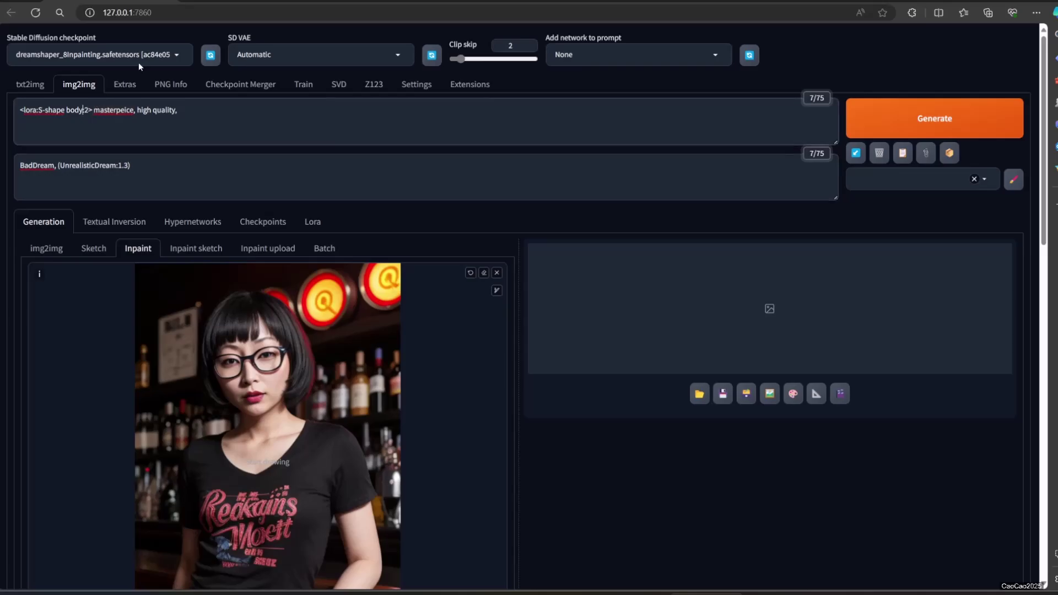
pyautogui.hotkey('shift', 'Right')
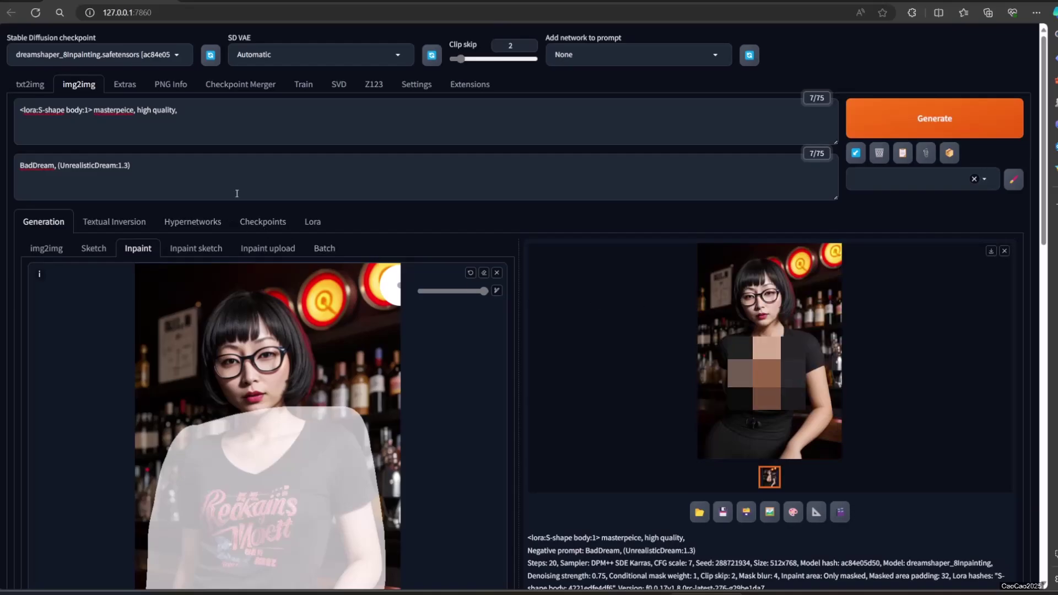
# Step: Add 'nsfw' to the negative prompt and run the inpaint
pyautogui.click(244, 174)
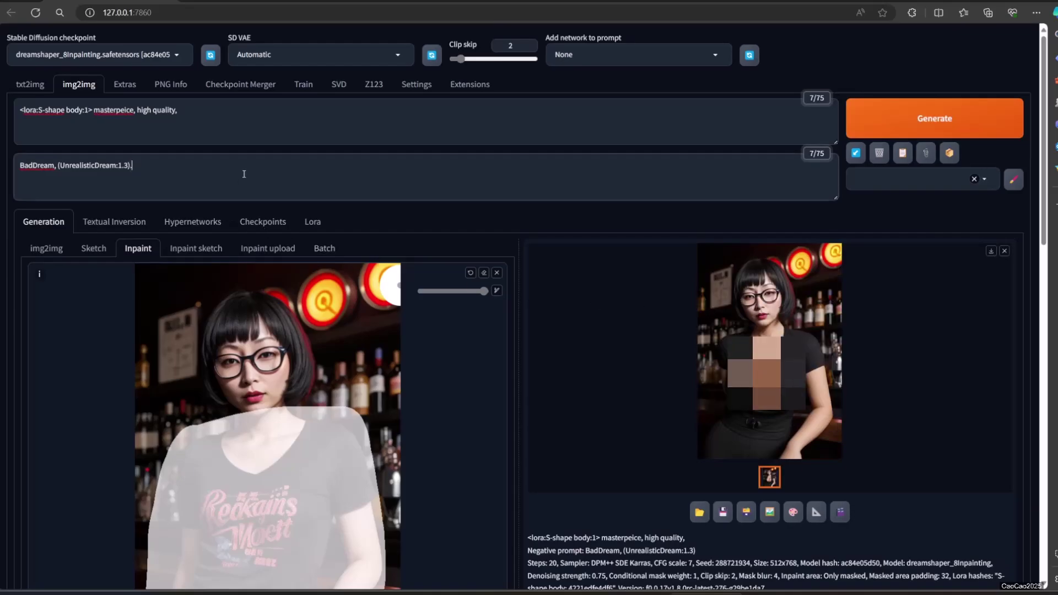
pyautogui.write('ms')
pyautogui.press('BackSpace')
pyautogui.write('nsfw')
pyautogui.hotkey('ctrl', 'Return')
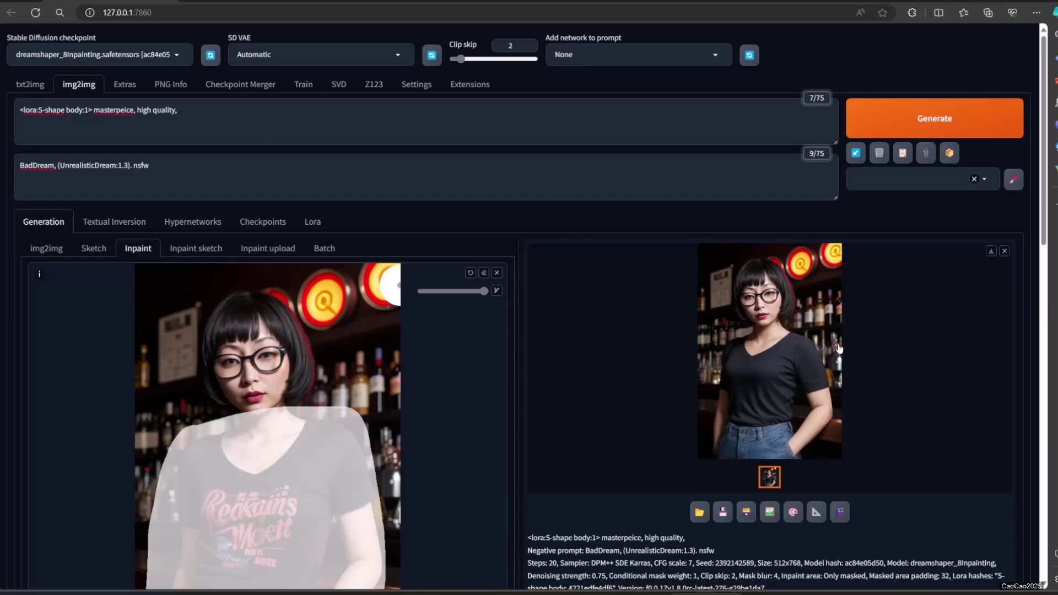
# Step: Inspect the V-neck tee and jeans result full size, then return to the LoRA weight
pyautogui.click(816, 349)
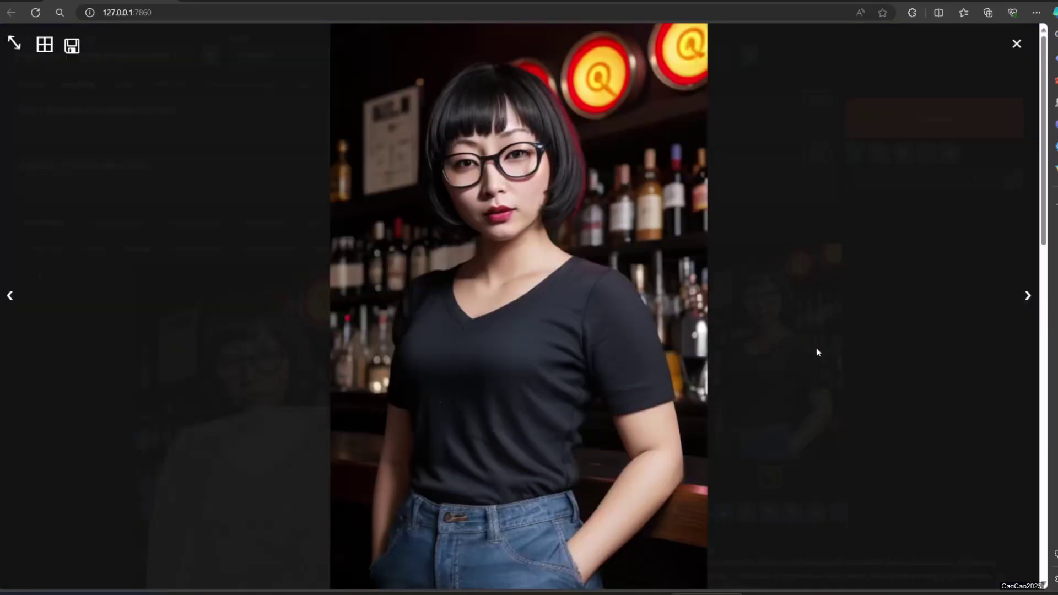
pyautogui.click(920, 365)
pyautogui.click(82, 109)
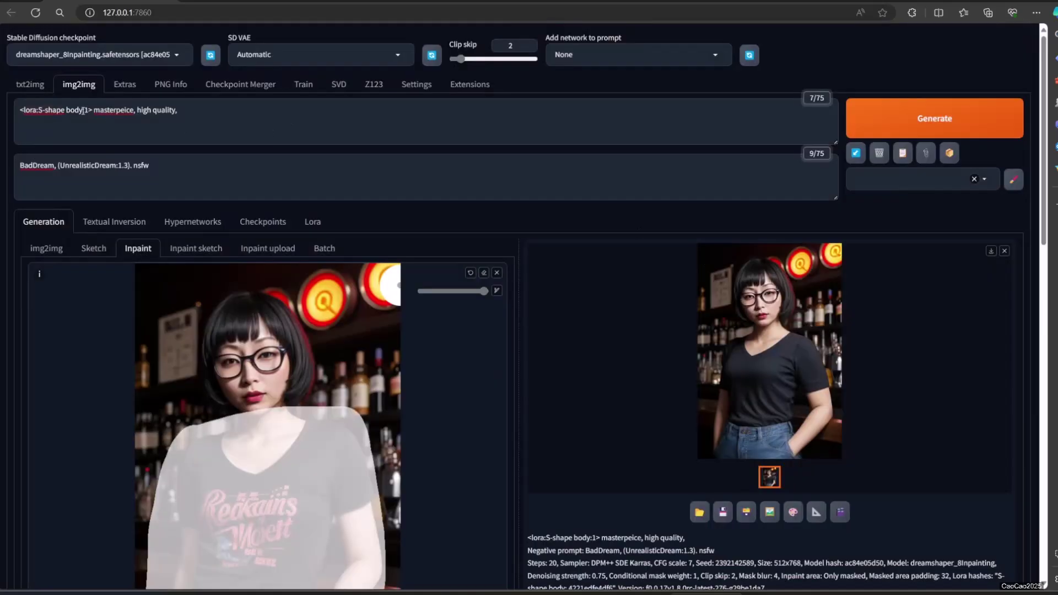
# Step: Inpaint the outfit at LoRA weight 0 and preview the result
pyautogui.write('0')
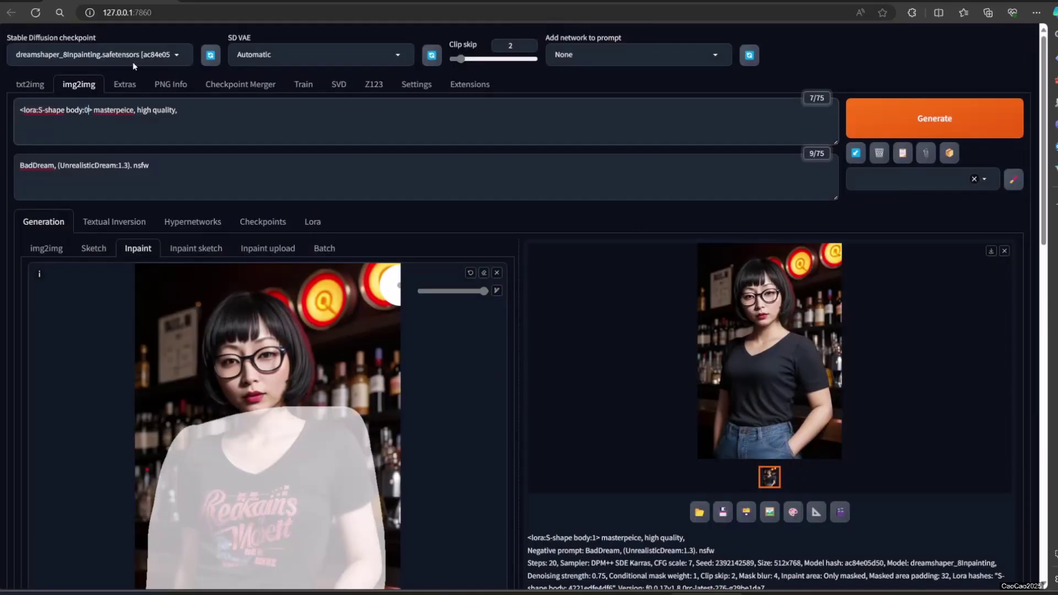
pyautogui.click(957, 106)
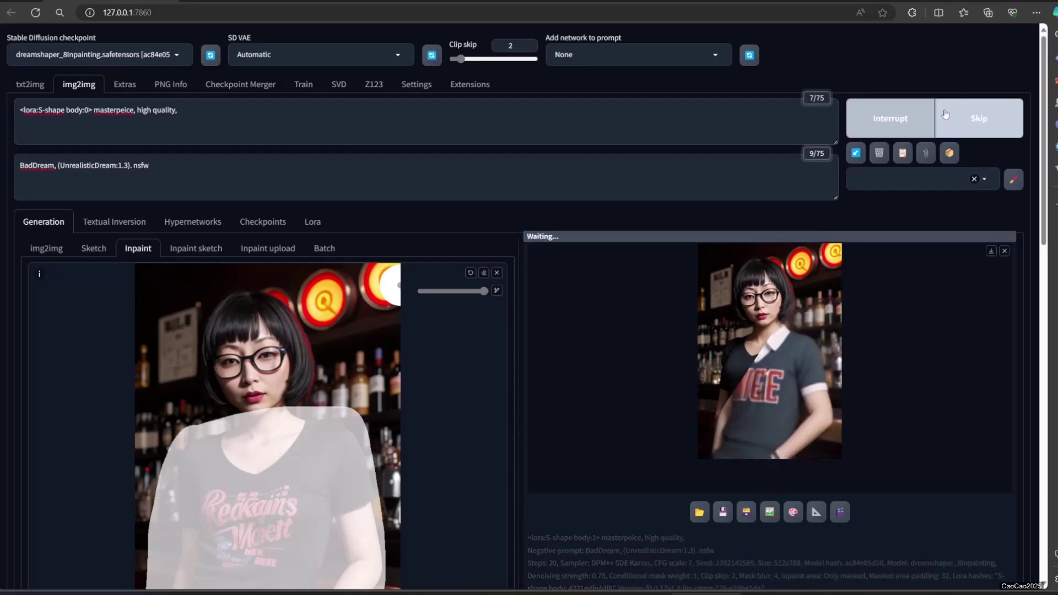
pyautogui.click(800, 331)
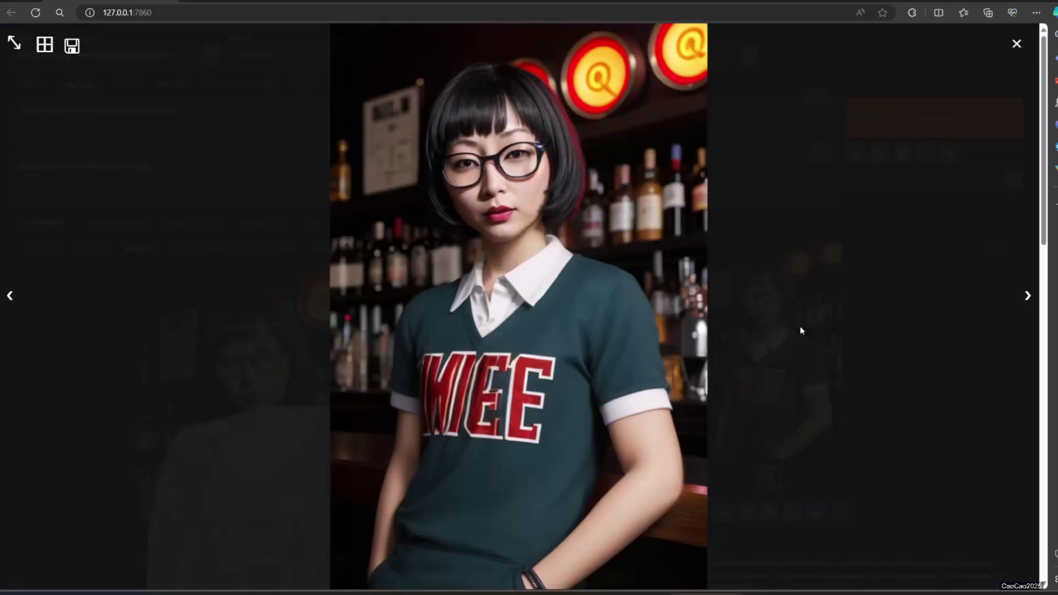
pyautogui.click(870, 379)
pyautogui.click(323, 131)
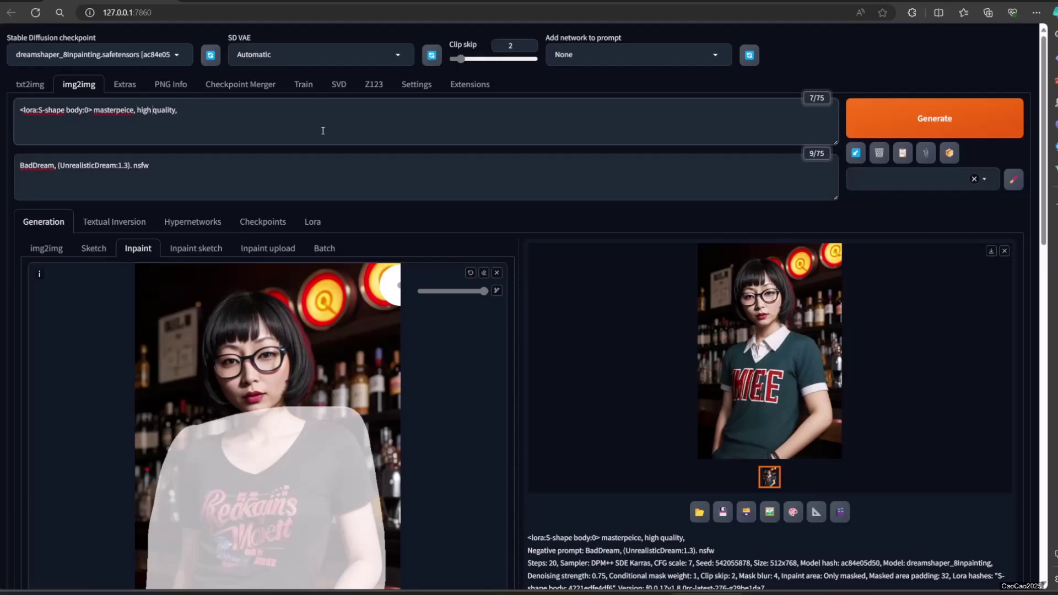
# Step: Change the LoRA weight to 1.75, inpaint again, and close the preview
pyautogui.press('Left')
pyautogui.press('Left')
pyautogui.press('BackSpace')
pyautogui.write('1.')
pyautogui.write('75')
pyautogui.hotkey('ctrl', 'Return')
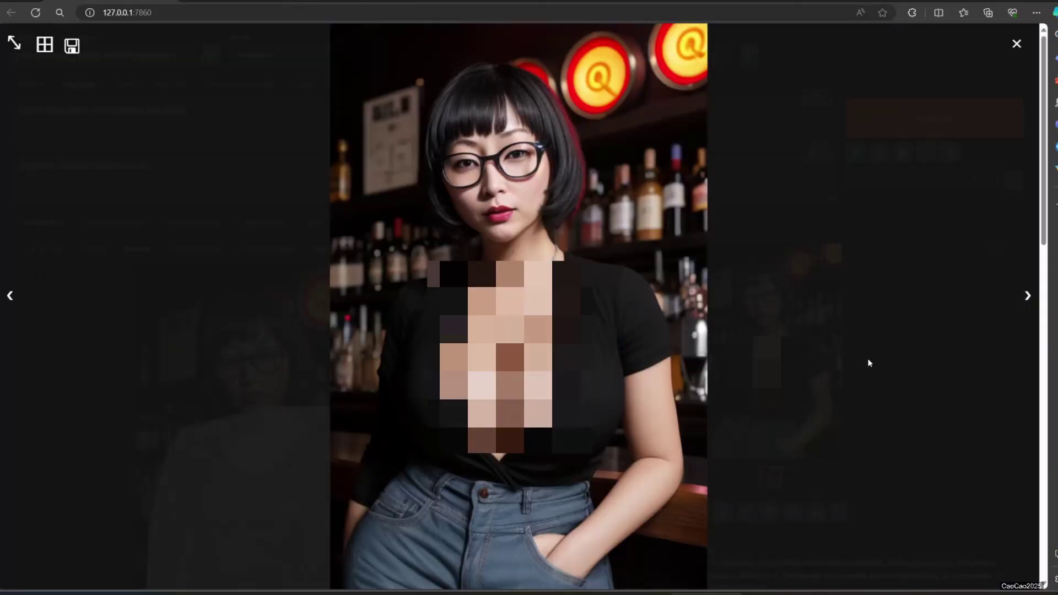
pyautogui.click(868, 362)
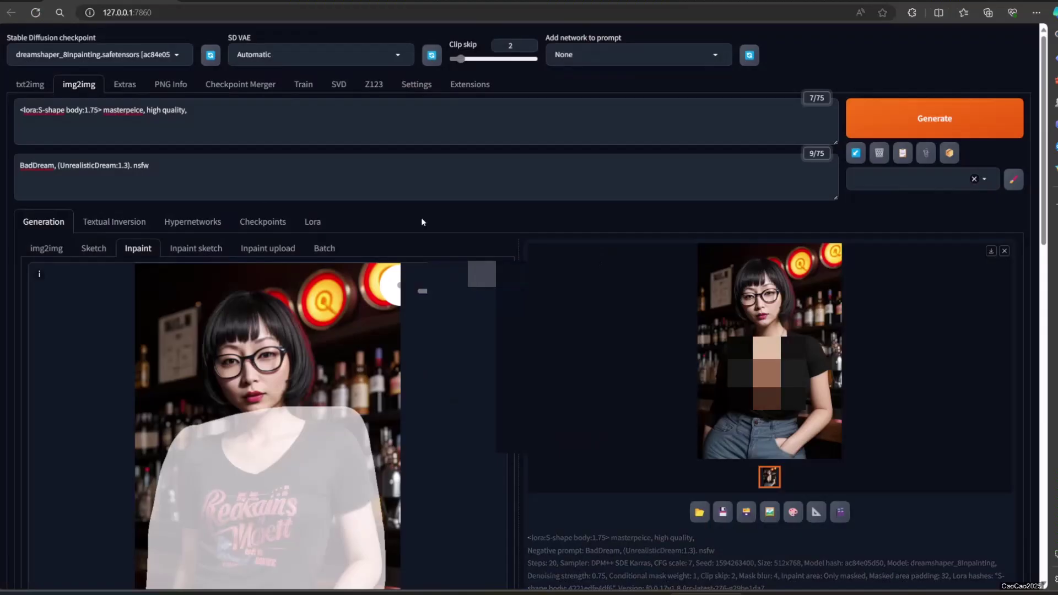
# Step: Change the LoRA weight to 3 and inpaint once more
pyautogui.click(88, 113)
pyautogui.hotkey('shift', 'Right')
pyautogui.hotkey('shift', 'Right')
pyautogui.hotkey('shift', 'Right')
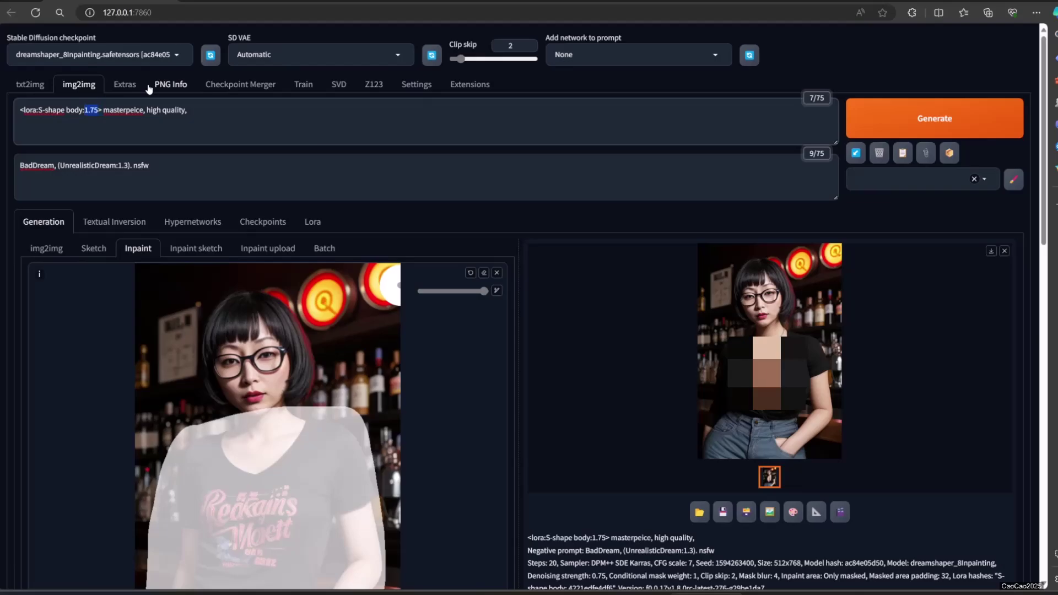
pyautogui.write('3')
pyautogui.hotkey('ctrl', 'Return')
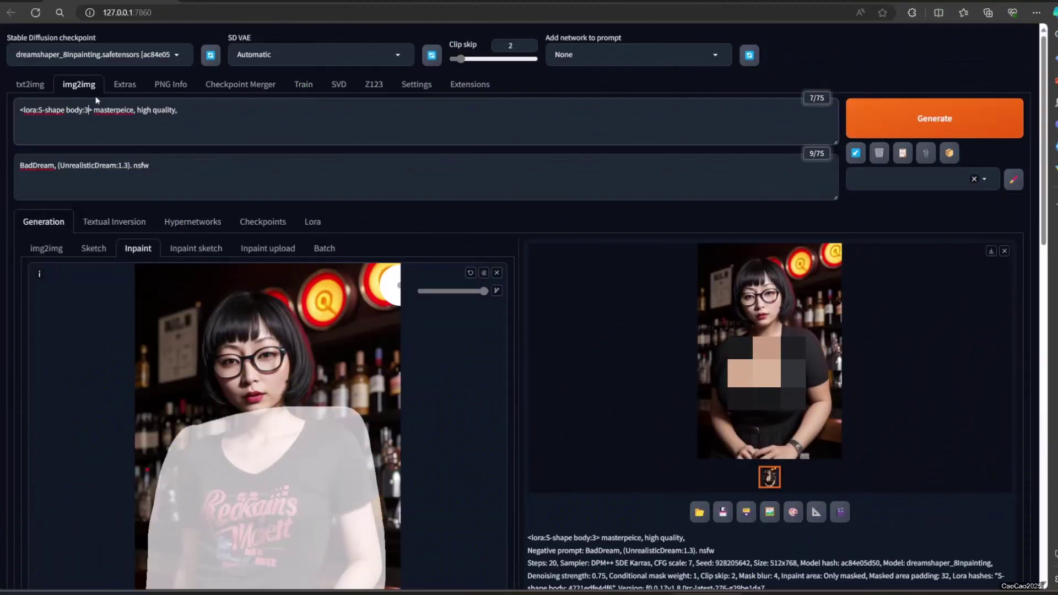
# Step: Reset the prompt's LoRA weight to 0 and select the X/Y/Z plot script
pyautogui.write('0')
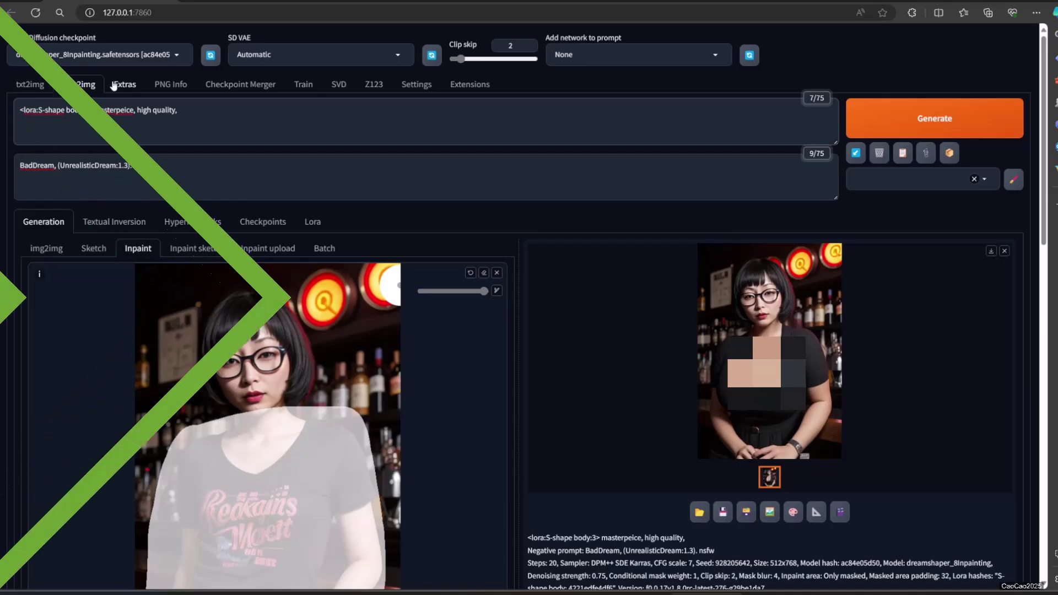
pyautogui.scroll(-10, 110, 275)
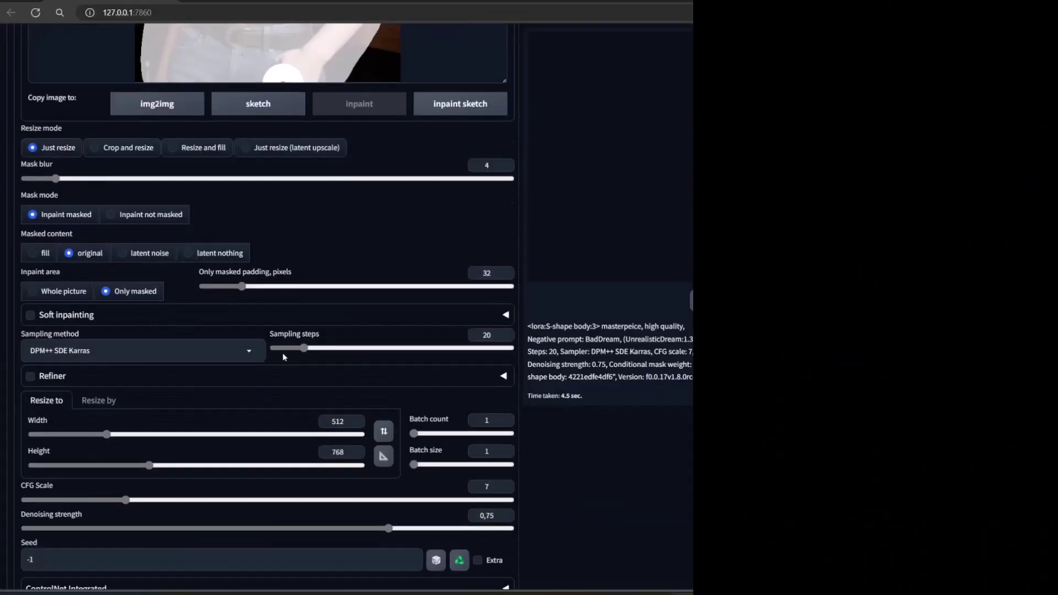
pyautogui.scroll(-5, 108, 304)
pyautogui.scroll(-1, 108, 304)
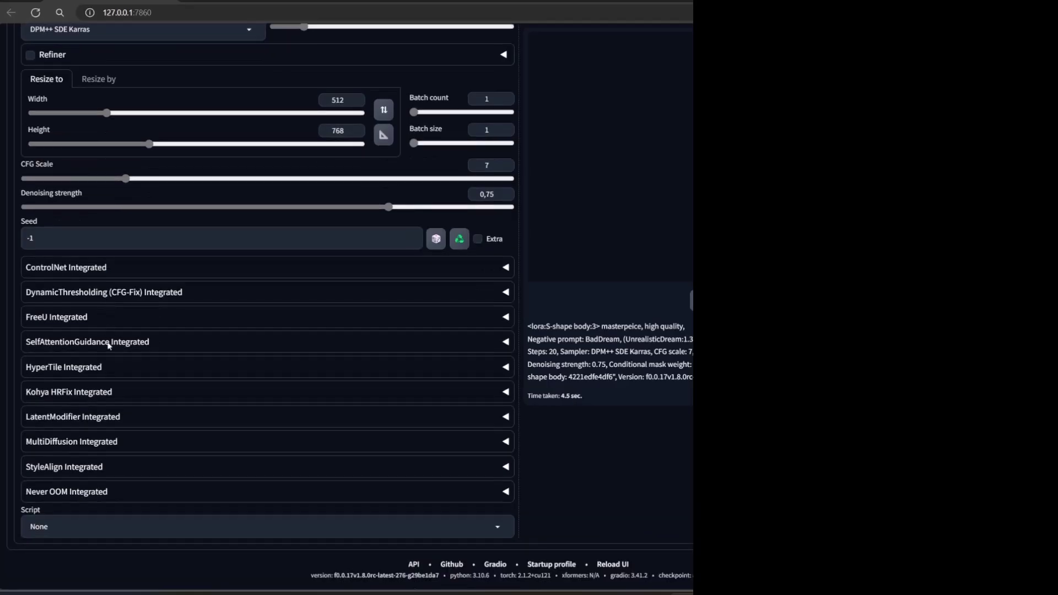
pyautogui.click(104, 525)
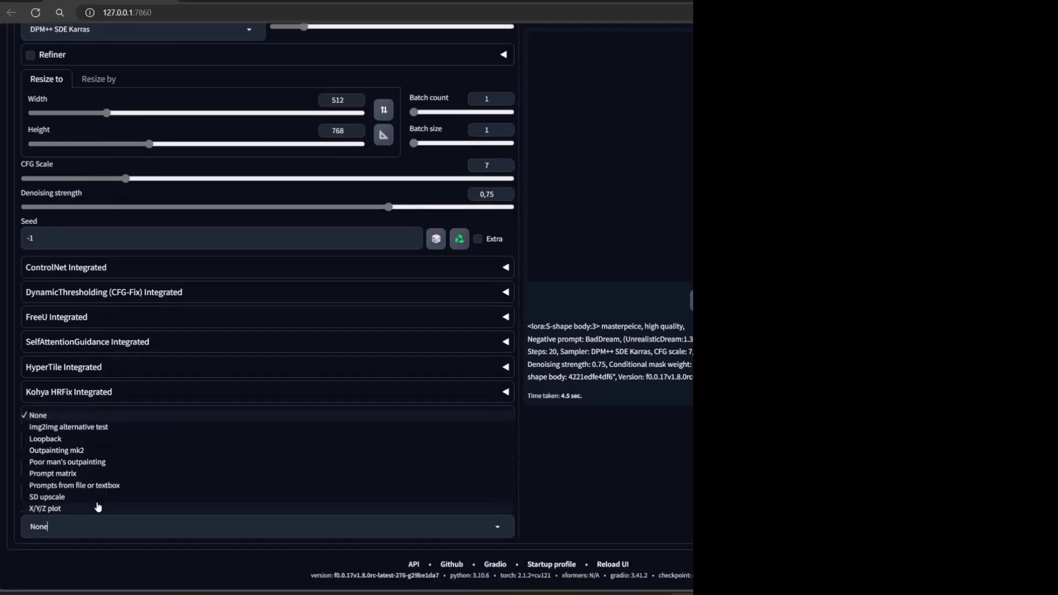
pyautogui.click(62, 508)
# Step: Make the X axis Prompt S/R with the seven LoRA weight values and view the grid
pyautogui.scroll(-3, 98, 504)
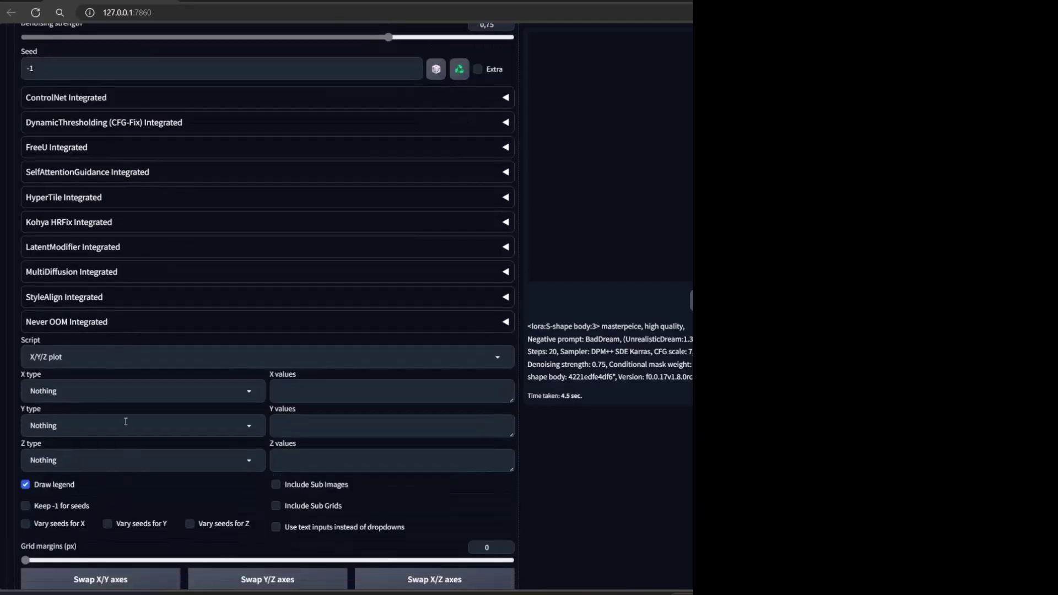
pyautogui.click(98, 390)
pyautogui.click(49, 127)
pyautogui.click(325, 377)
pyautogui.write('<lora:S-shape body:0>,<lora:S-shape body:0.5>,<lora:S-shape body:1>,<lora:S-shape body:1.5>,<lora:S-shape body:2>,<lora:S-shape body:2.5>,<lora:S-shape body:3>')
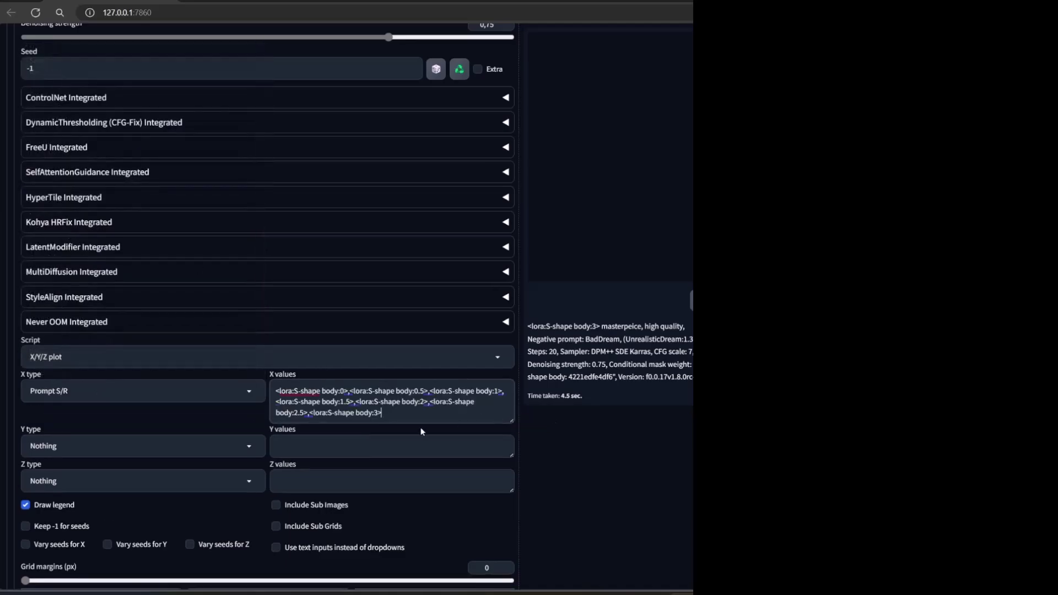
pyautogui.scroll(15, 686, 435)
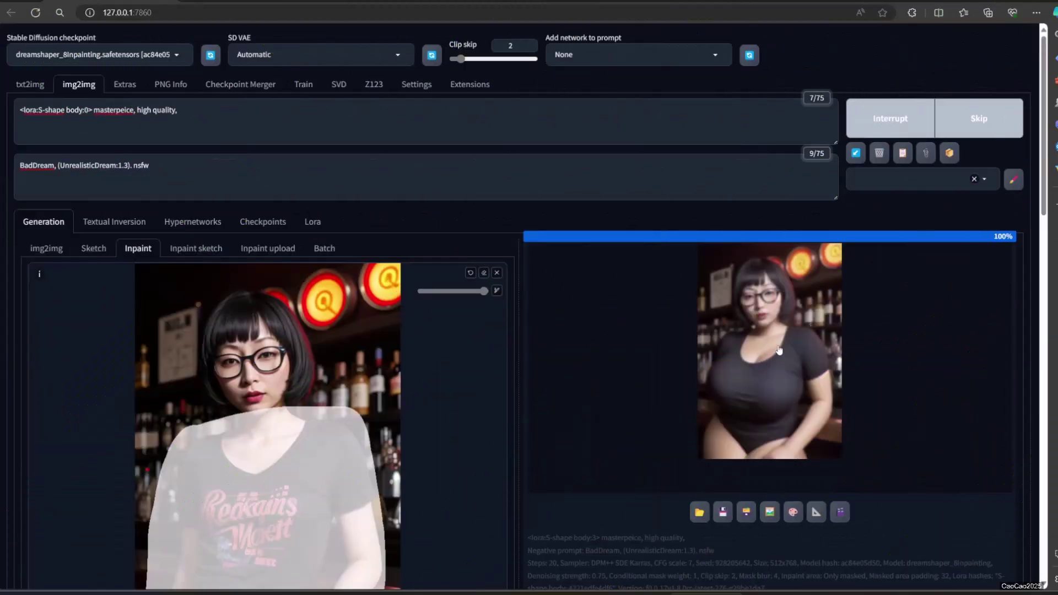
pyautogui.click(755, 347)
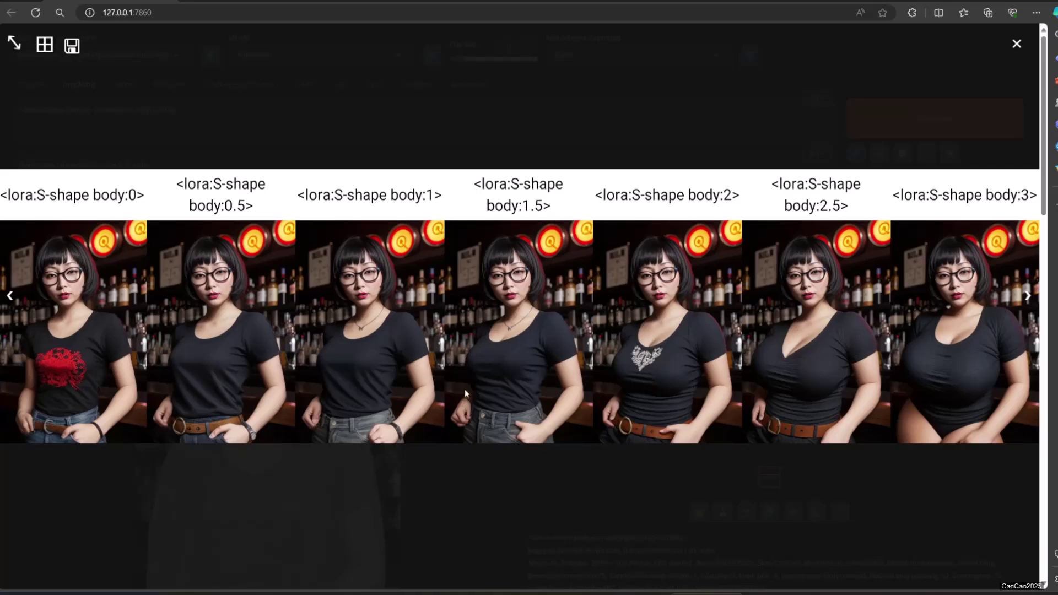
pyautogui.click(467, 381)
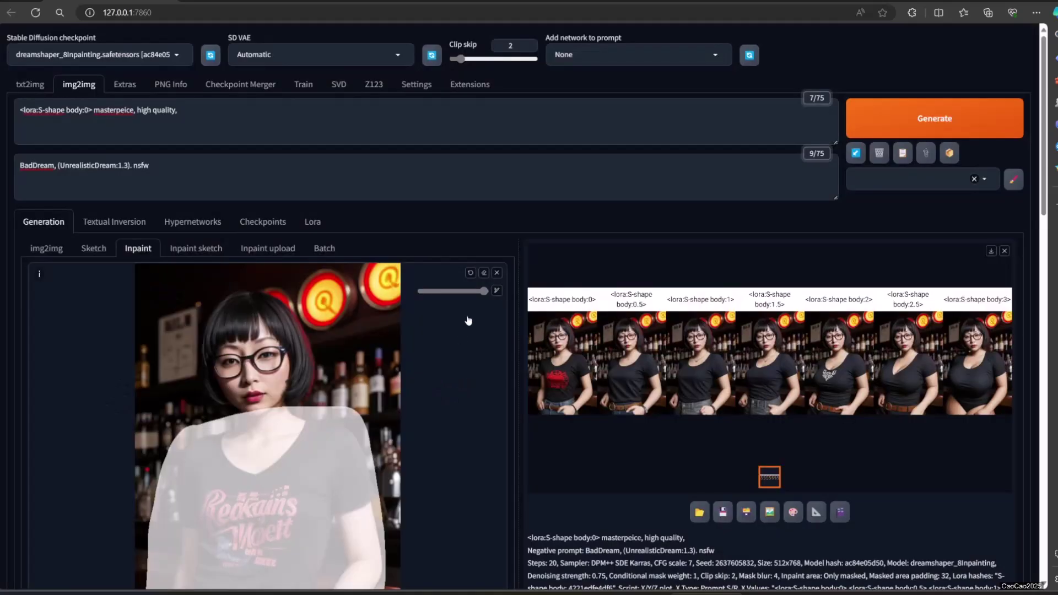
# Step: Swap in the schoolgirl-in-church image and generate her S-shape weight 0–3 grid
pyautogui.click(496, 274)
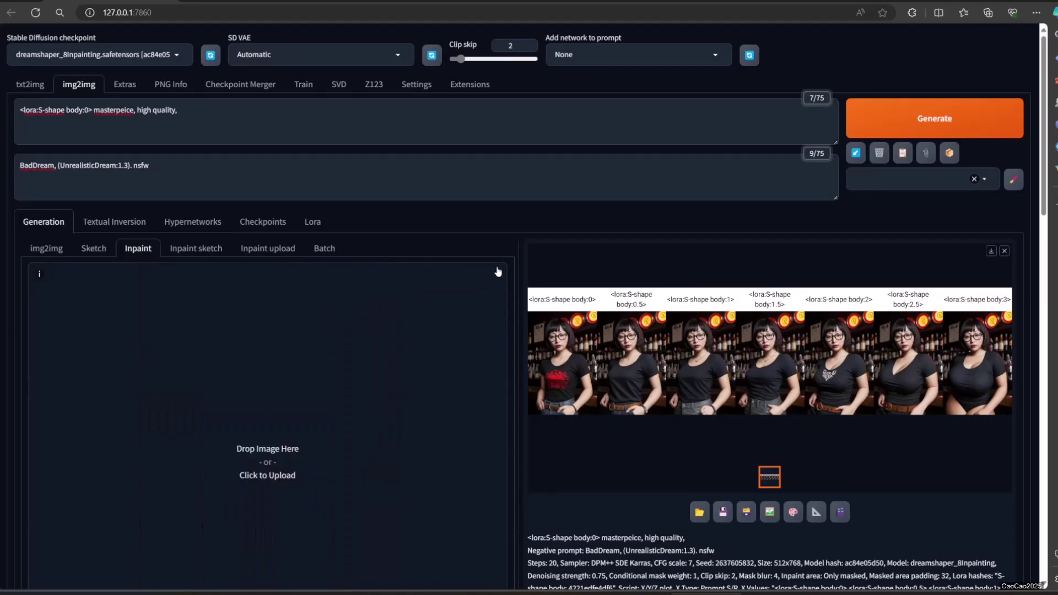
pyautogui.moveTo(498, 271); pyautogui.dragTo(267, 461)
pyautogui.scroll(-3, 287, 385)
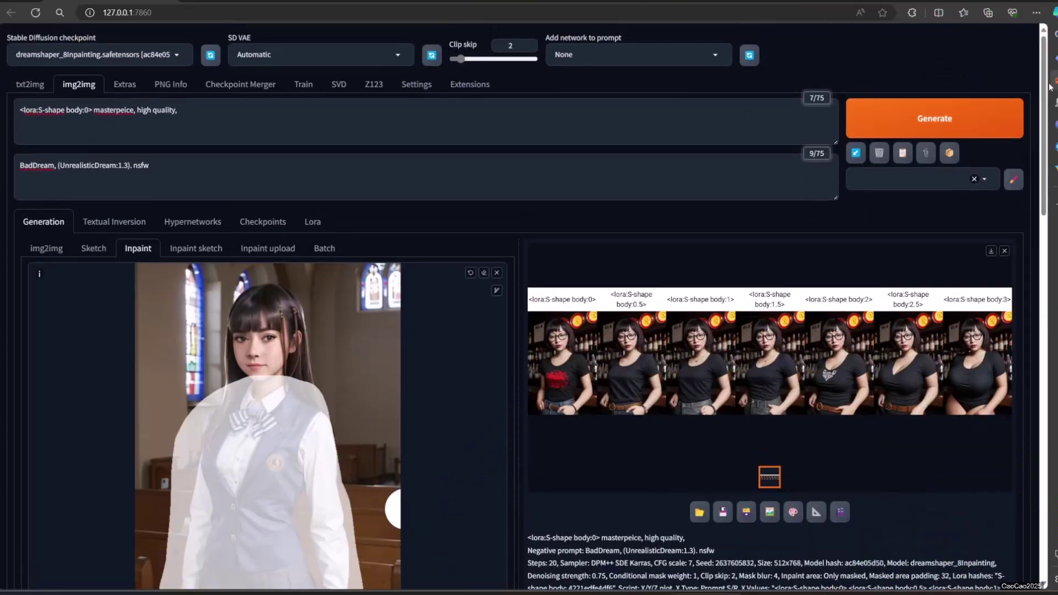
pyautogui.click(934, 118)
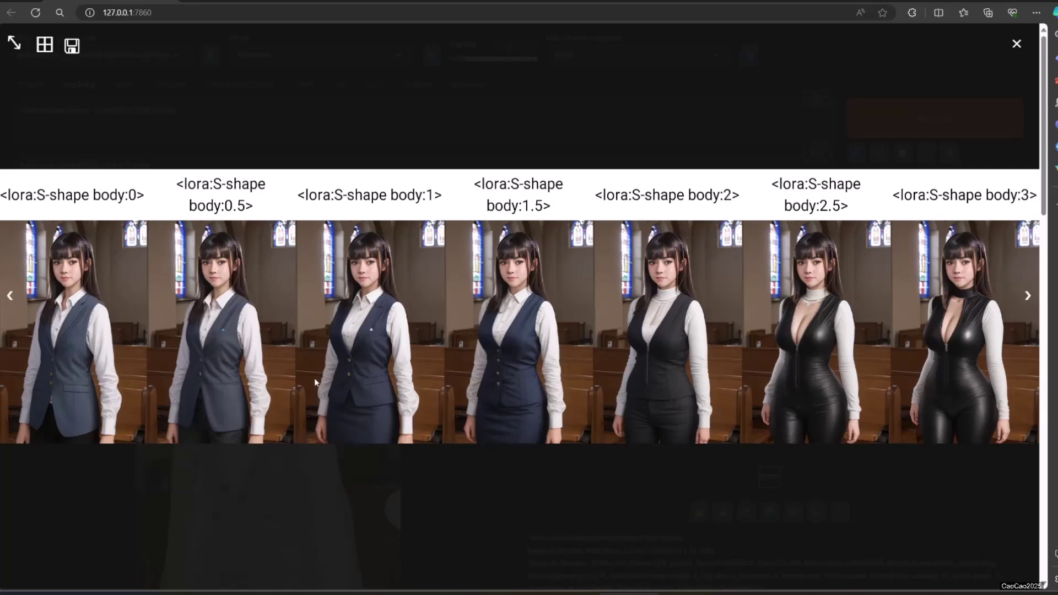
pyautogui.click(314, 378)
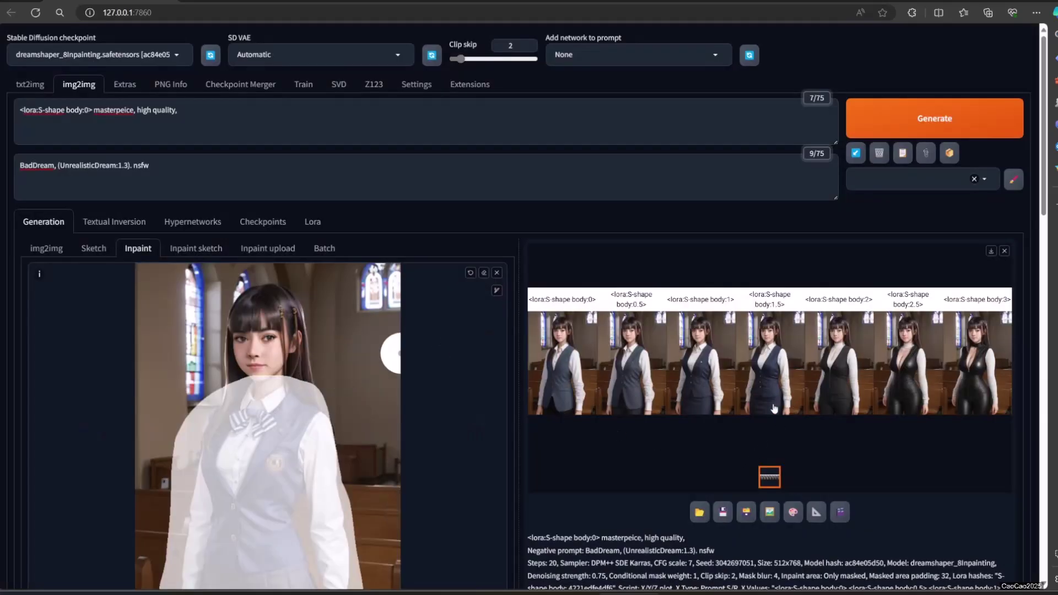